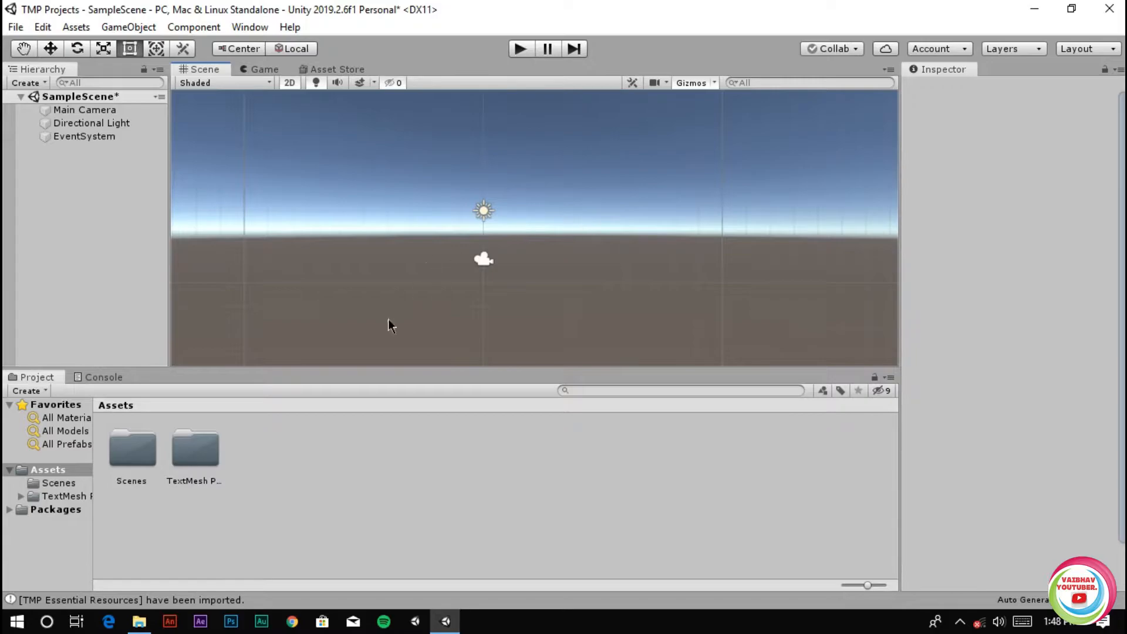
# - Import the font files 6809 chargen.ttf, pdark.ttf and UnrealT.ttf from the Fonts folder into the project's Assets folder
pyautogui.click(139, 621)
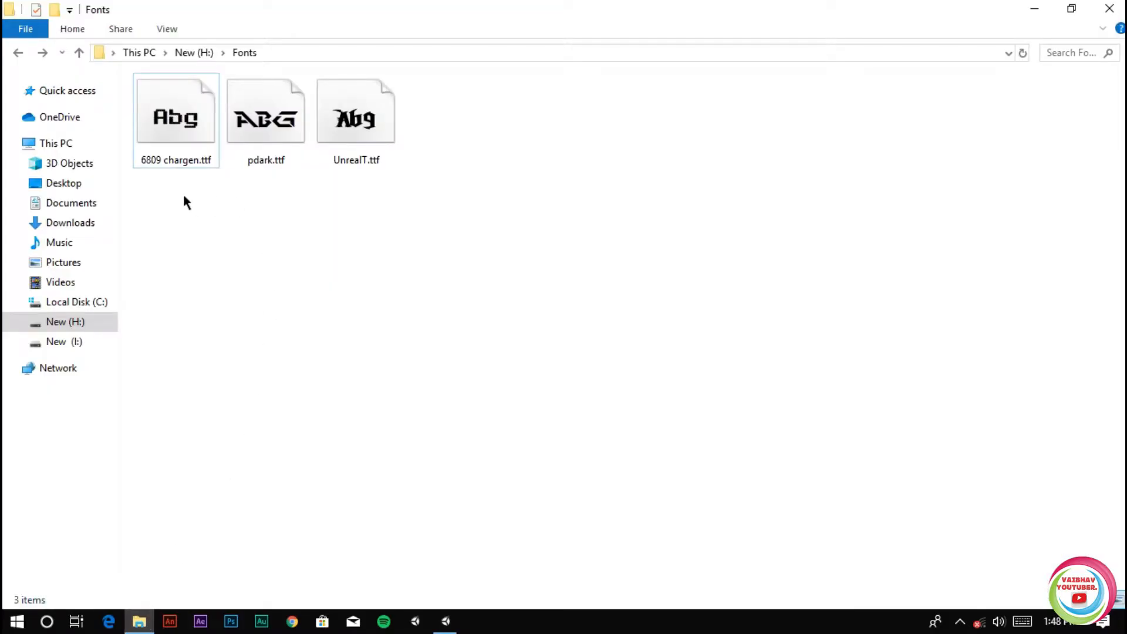
pyautogui.click(169, 167)
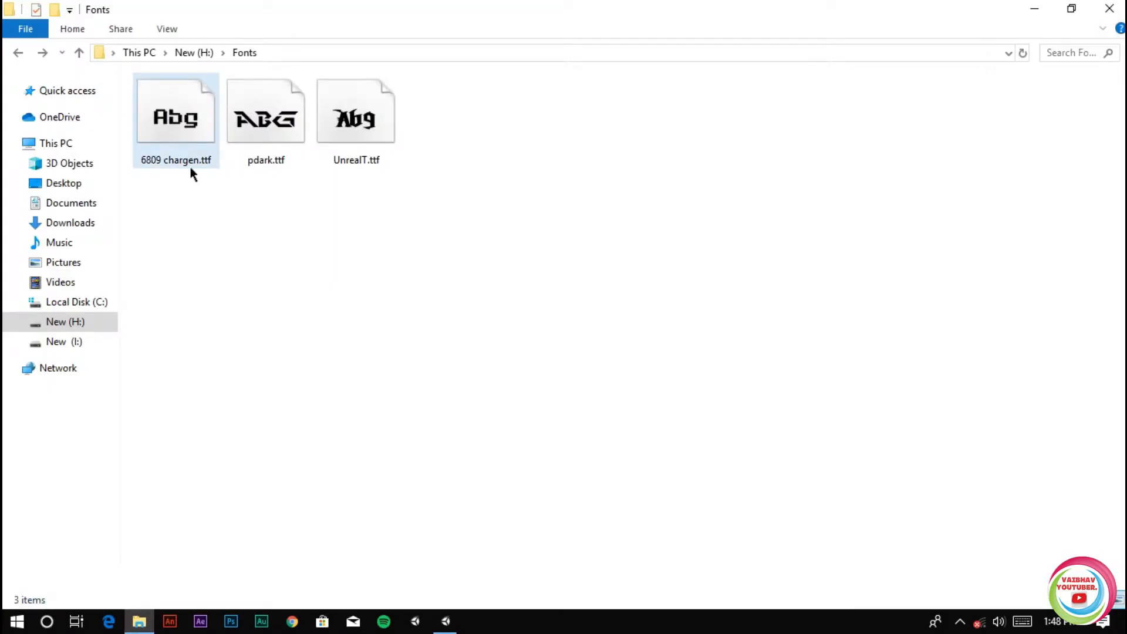
pyautogui.moveTo(428, 159); pyautogui.dragTo(212, 136)
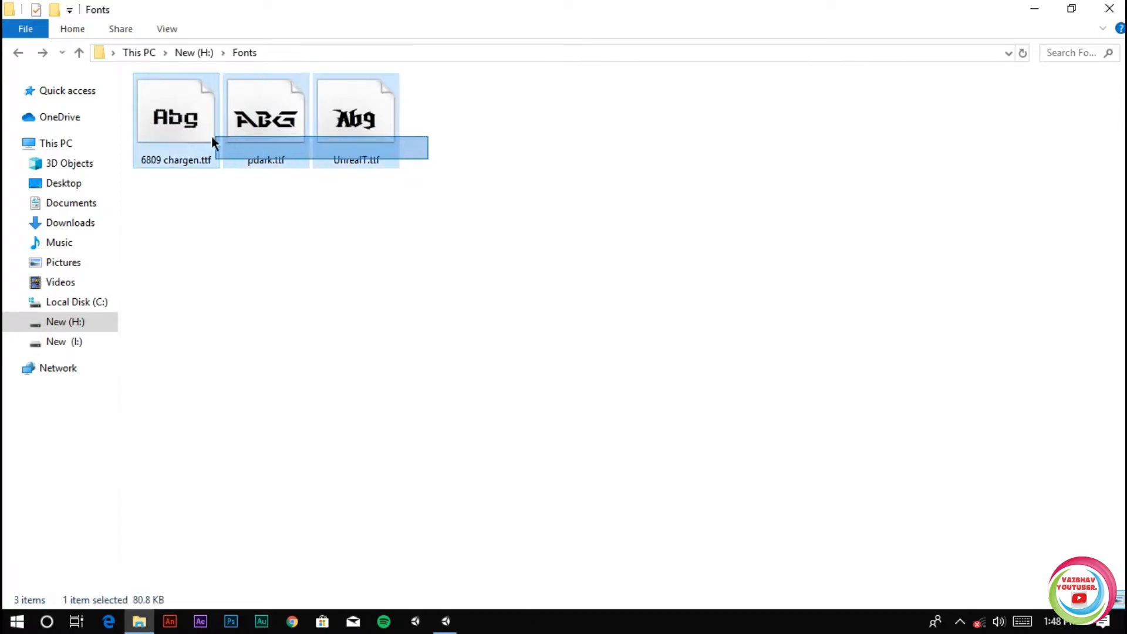
pyautogui.moveTo(355, 117); pyautogui.dragTo(431, 565)
pyautogui.moveTo(375, 484); pyautogui.dragTo(376, 485)
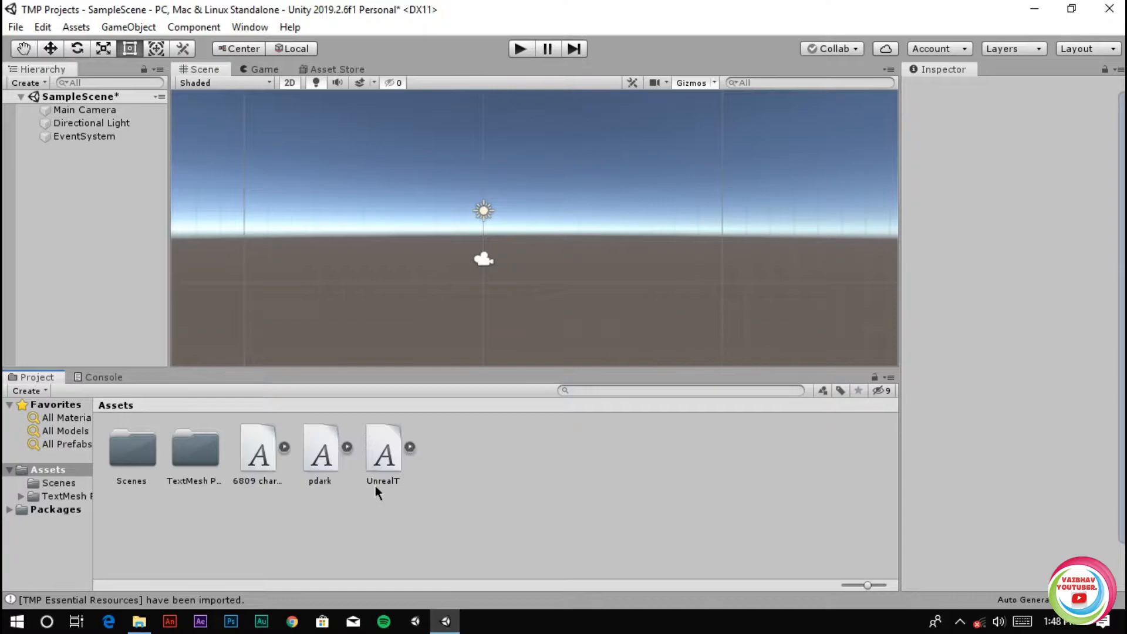
pyautogui.click(250, 467)
pyautogui.click(471, 447)
# - Add a TextMeshPro UI text object to the scene
pyautogui.rightClick(69, 271)
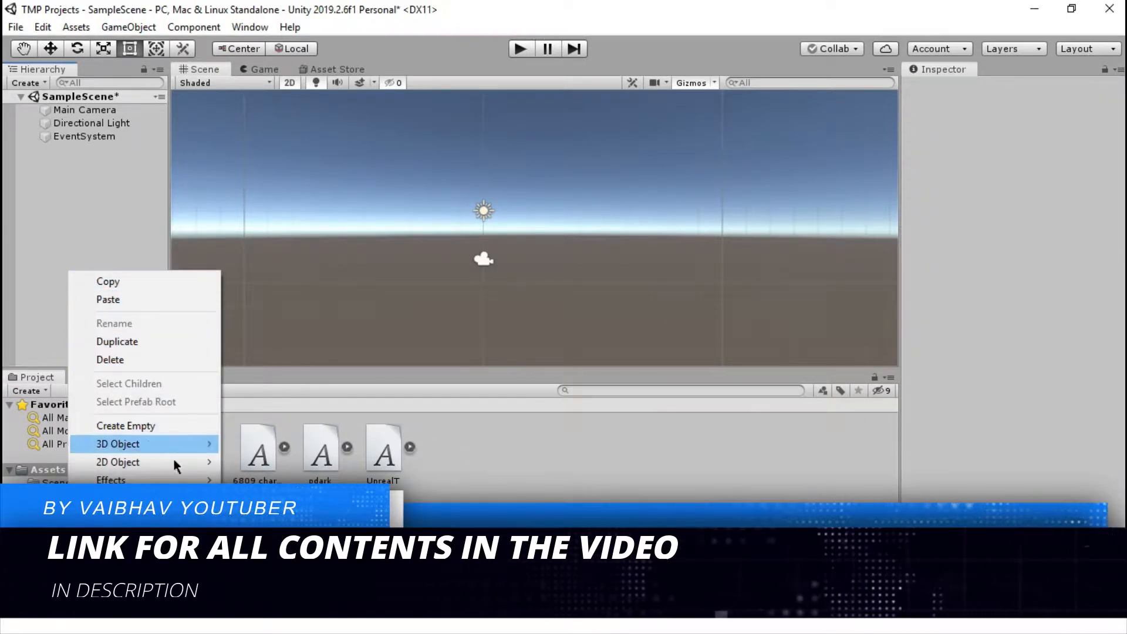
pyautogui.moveTo(212, 552)
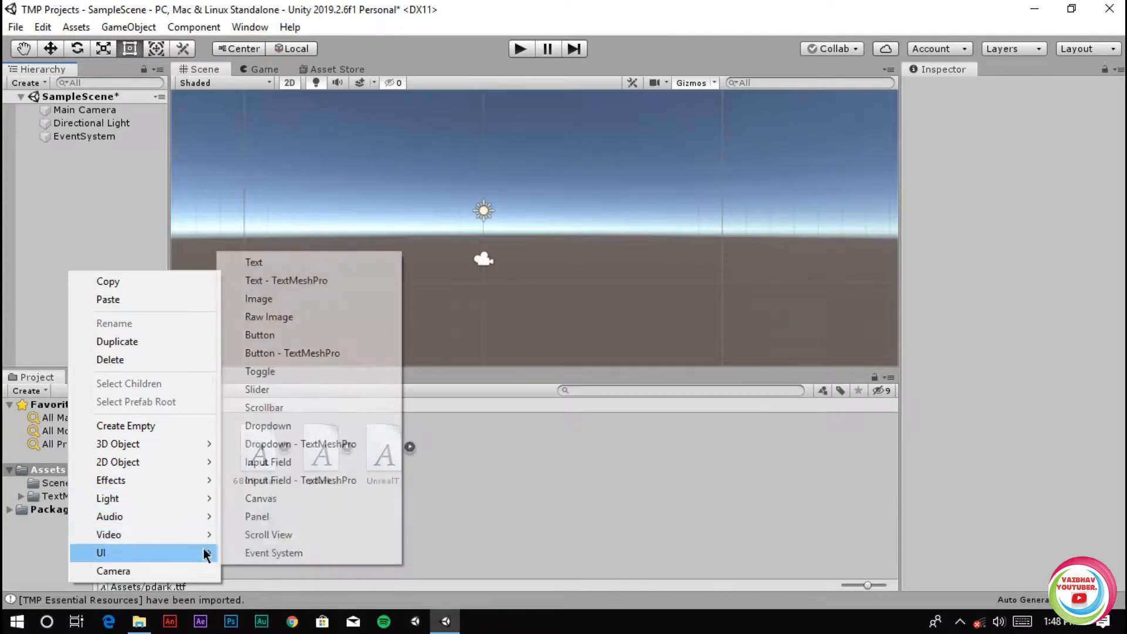
pyautogui.click(288, 282)
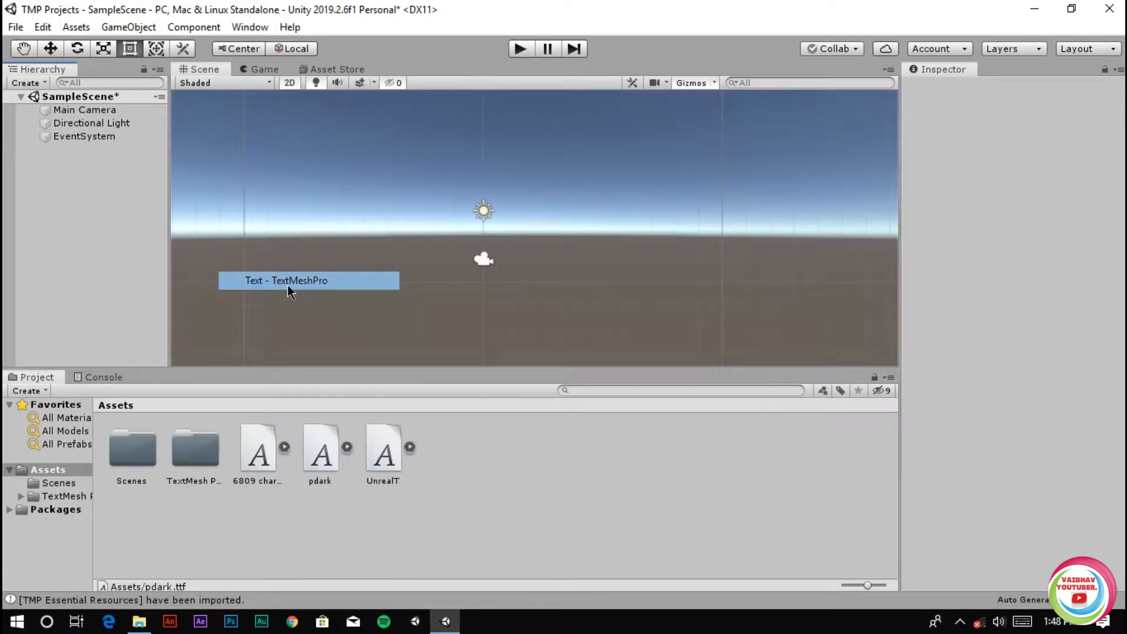
# - Move the new text to the upper centre of the canvas, at about X 0, Y 101
pyautogui.press('f')
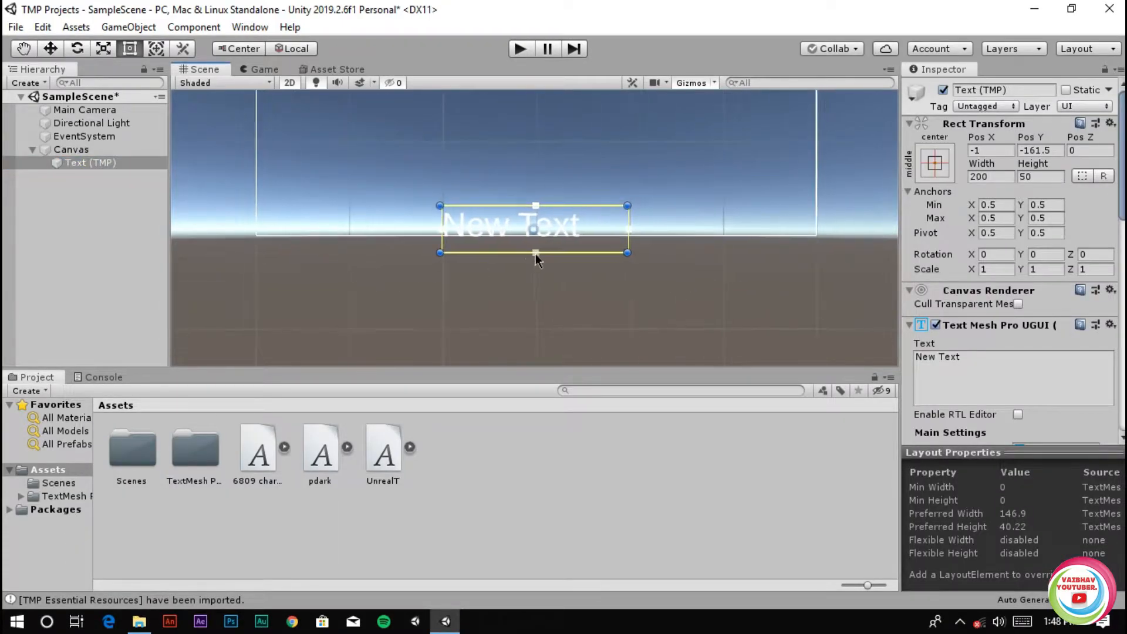
pyautogui.moveTo(591, 228); pyautogui.dragTo(584, 136)
pyautogui.press('f')
pyautogui.moveTo(585, 232); pyautogui.dragTo(584, 108)
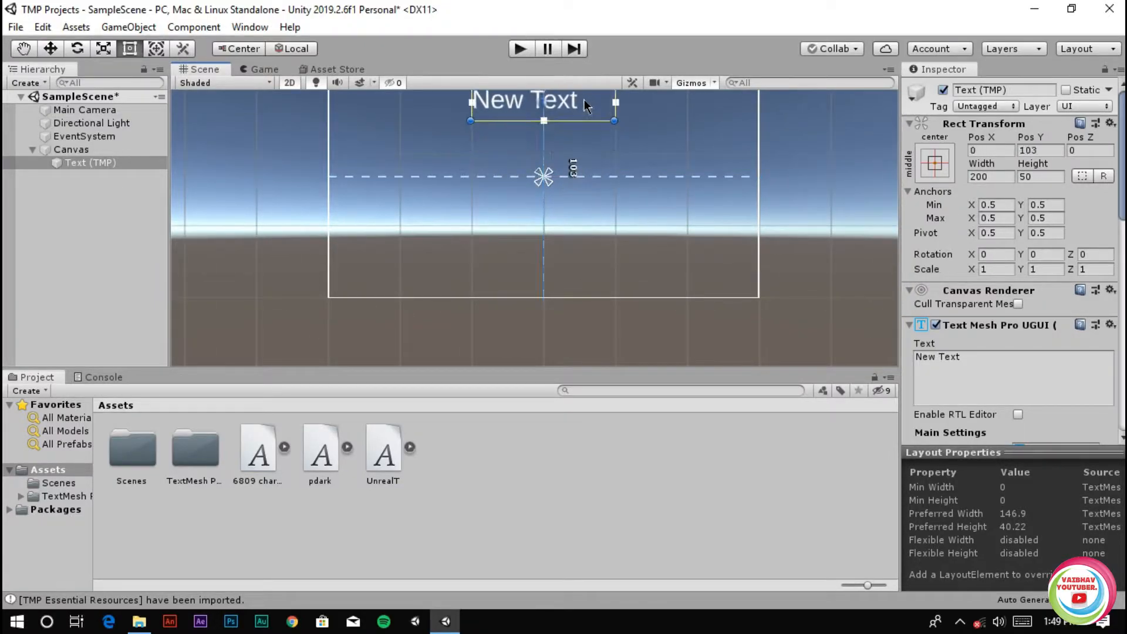
pyautogui.press('f')
pyautogui.moveTo(580, 210); pyautogui.dragTo(579, 214)
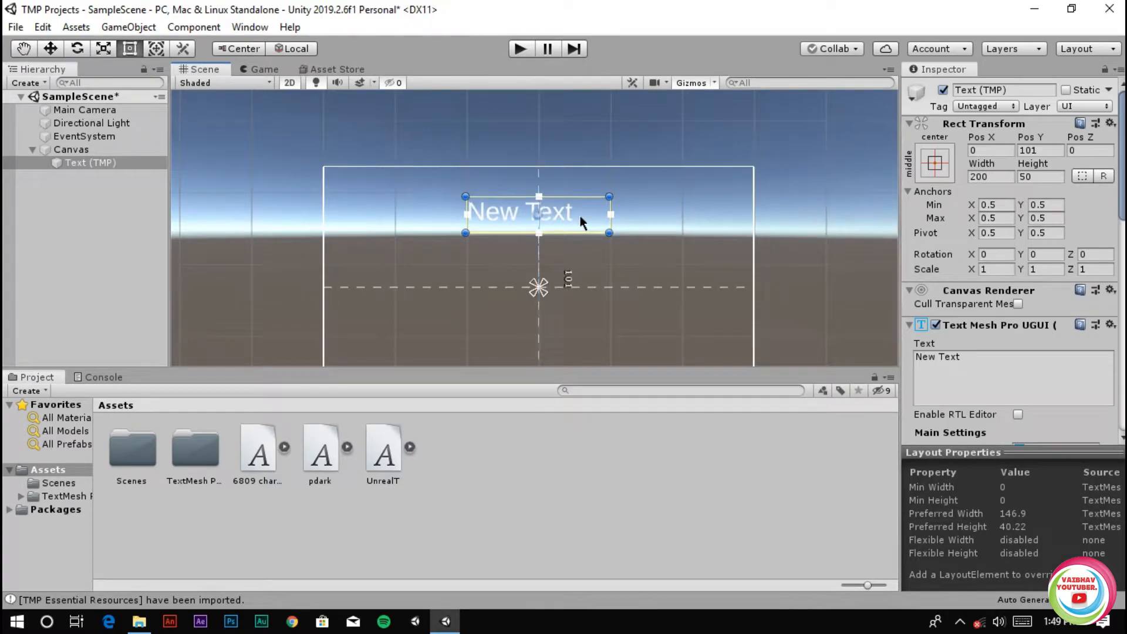
# - Check which font assets can be chosen for the text, leaving its font unchanged
pyautogui.scroll(-8, 1085, 281)
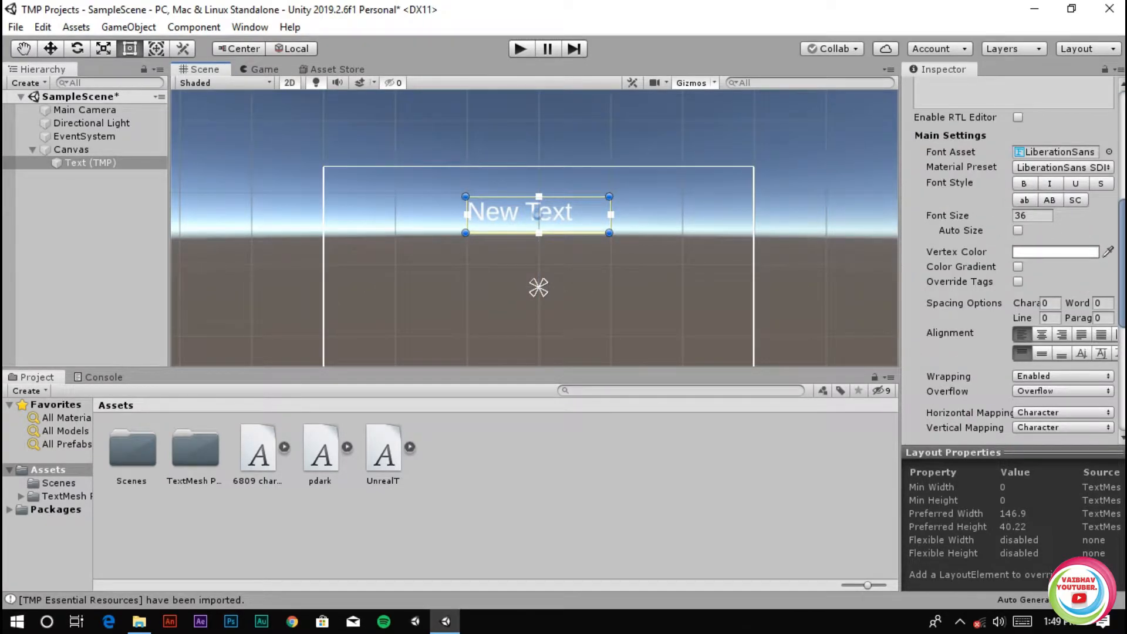
pyautogui.click(1109, 151)
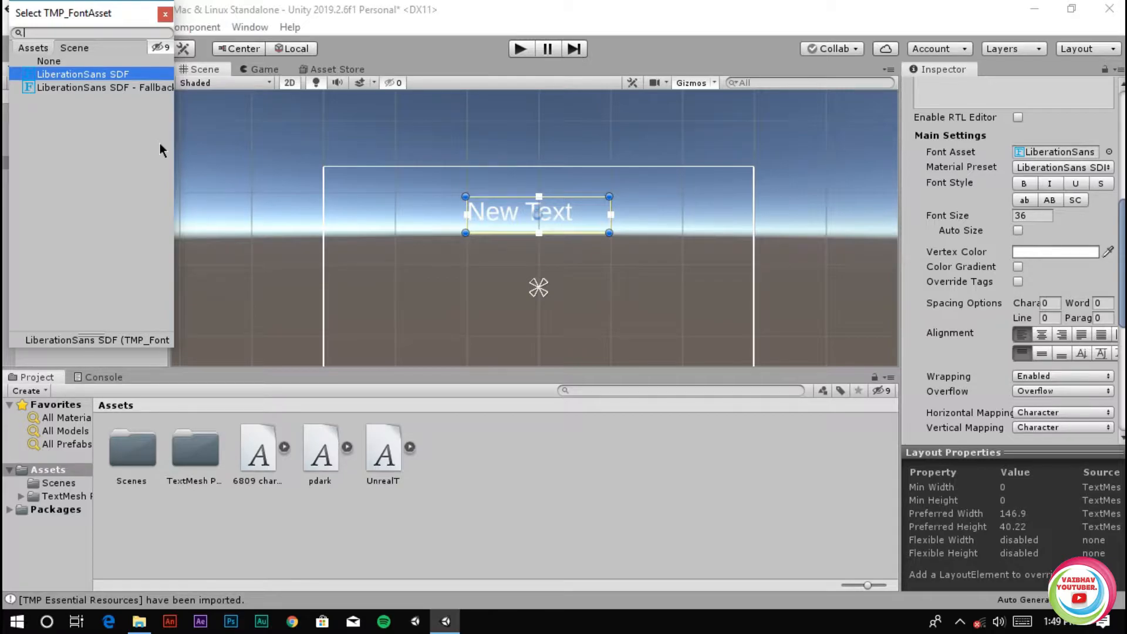
pyautogui.click(165, 16)
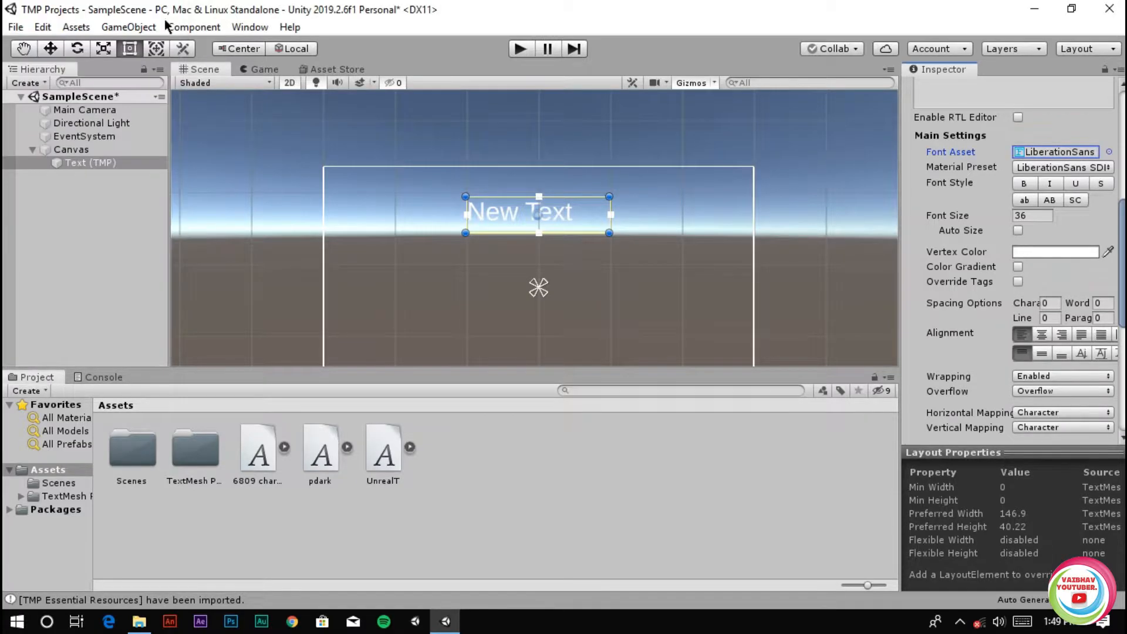
pyautogui.click(129, 168)
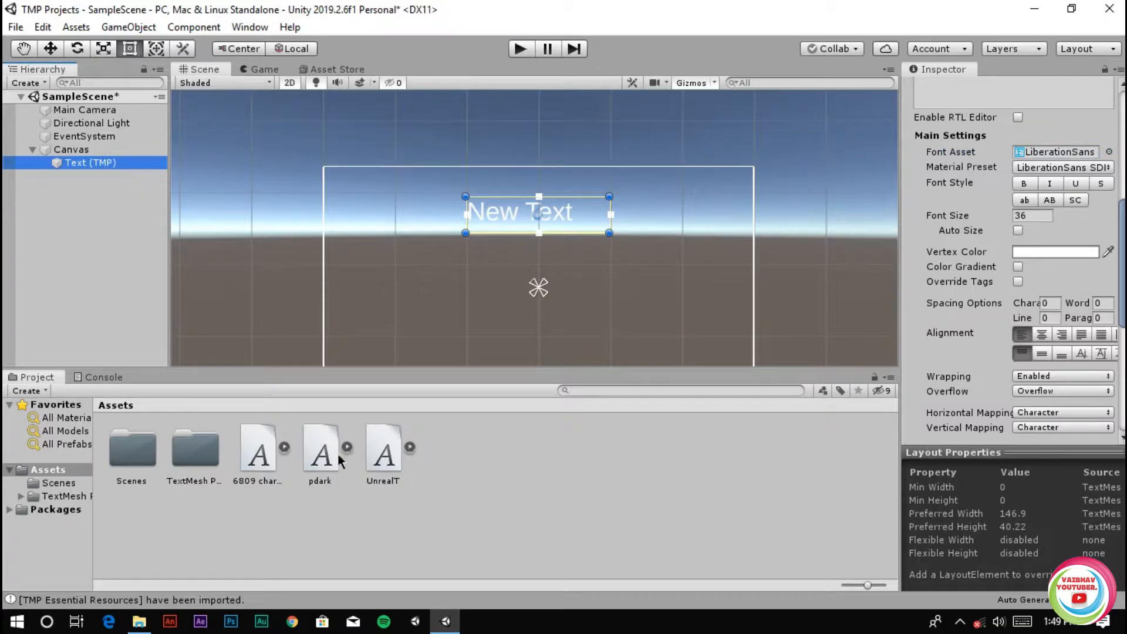
pyautogui.click(302, 462)
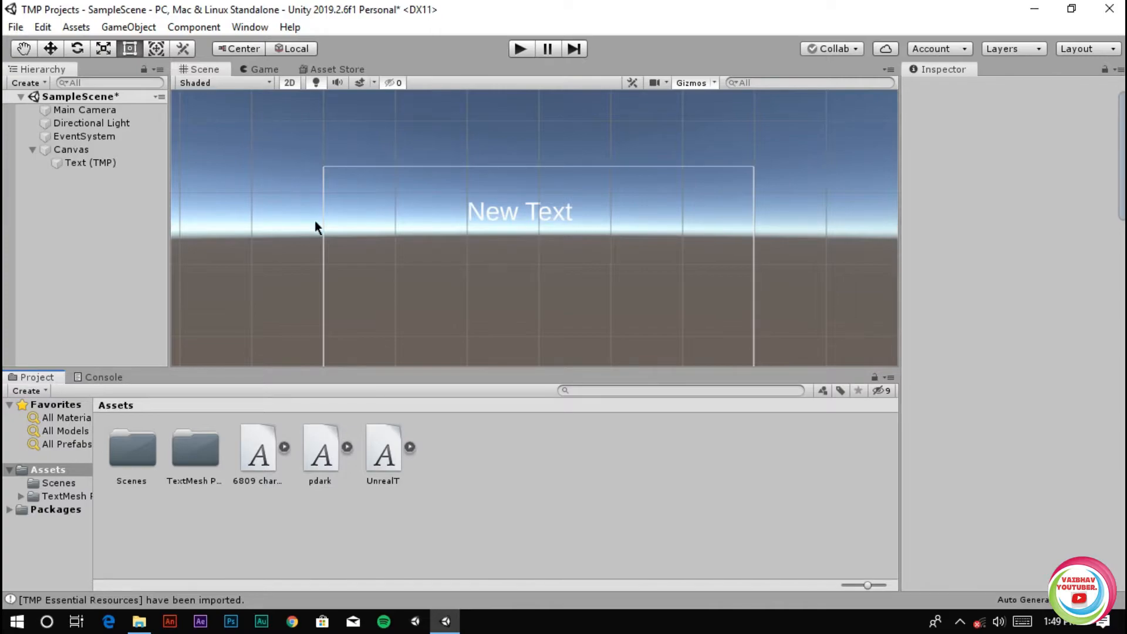
# - Open TextMeshPro's Font Asset Creator
pyautogui.moveTo(561, 293); pyautogui.dragTo(526, 234, button='middle')
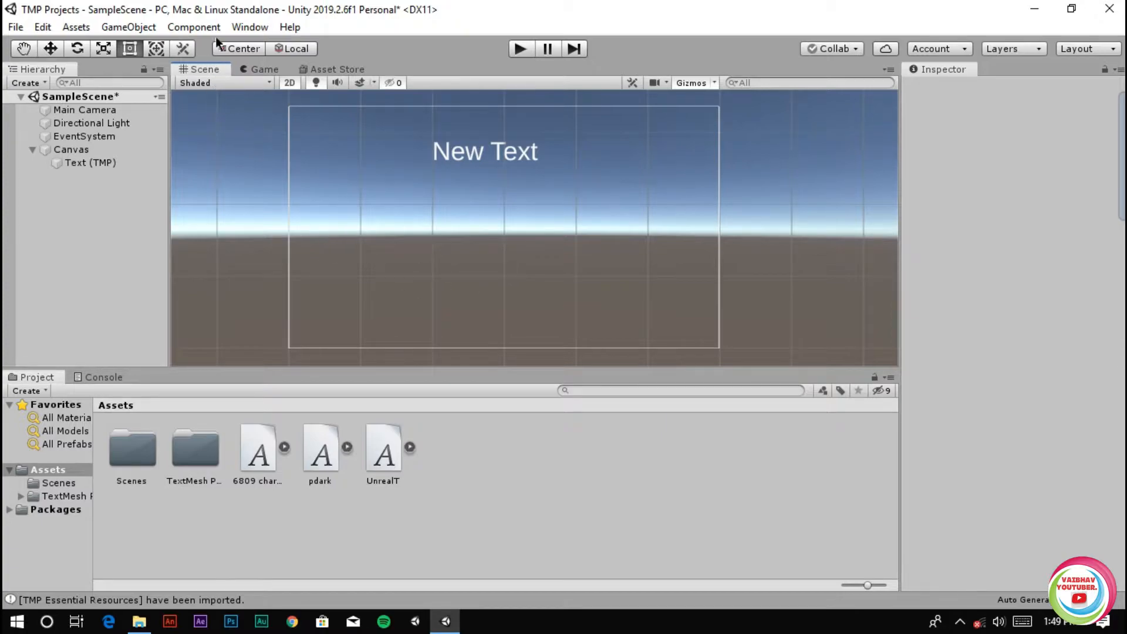
pyautogui.click(254, 22)
pyautogui.moveTo(323, 178)
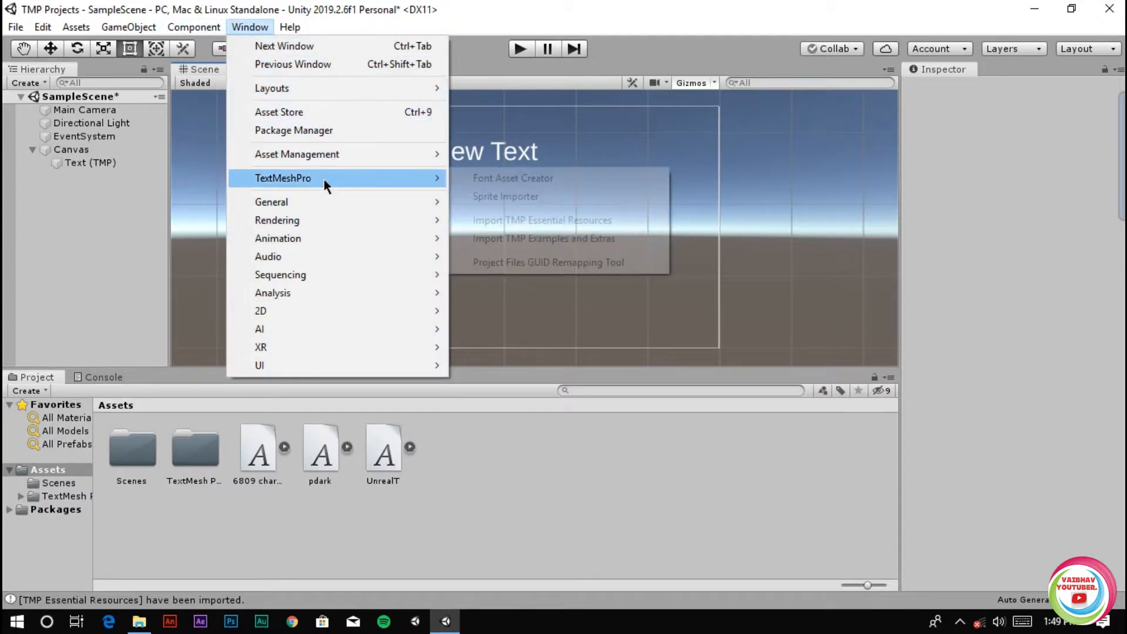
pyautogui.click(545, 179)
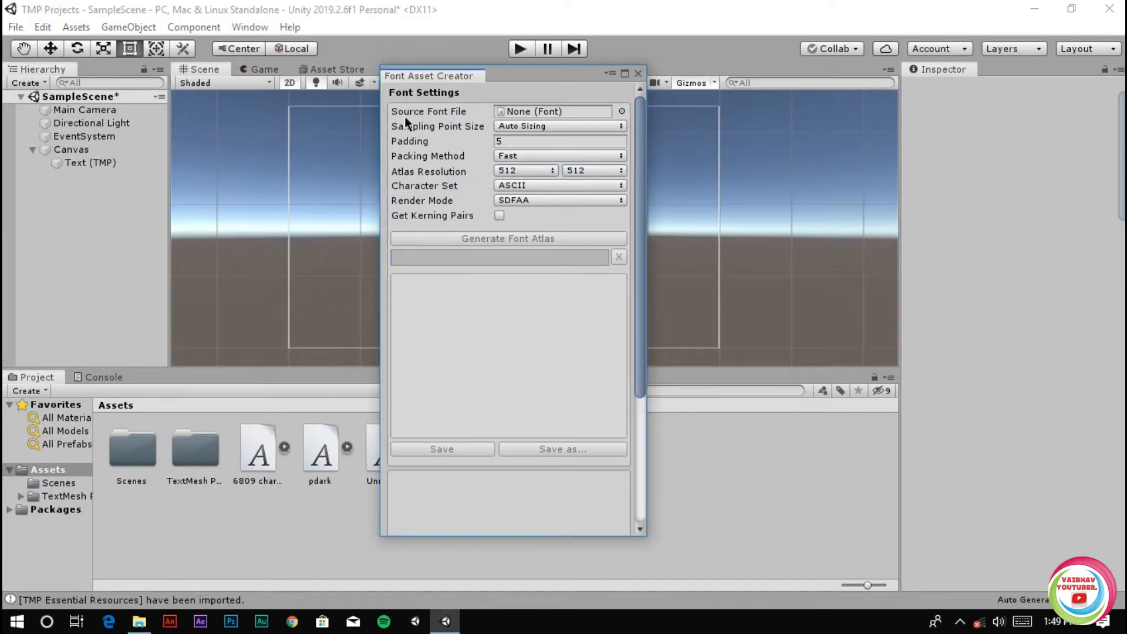
# - Set pdark as the source font file and generate its font atlas
pyautogui.click(622, 111)
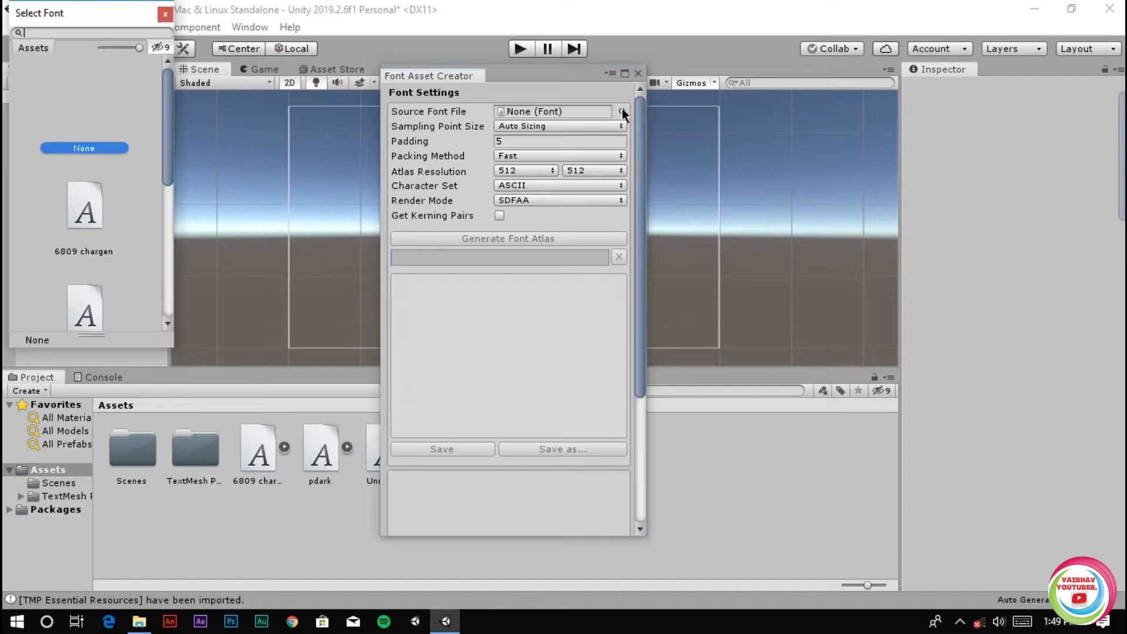
pyautogui.scroll(-4, 141, 262)
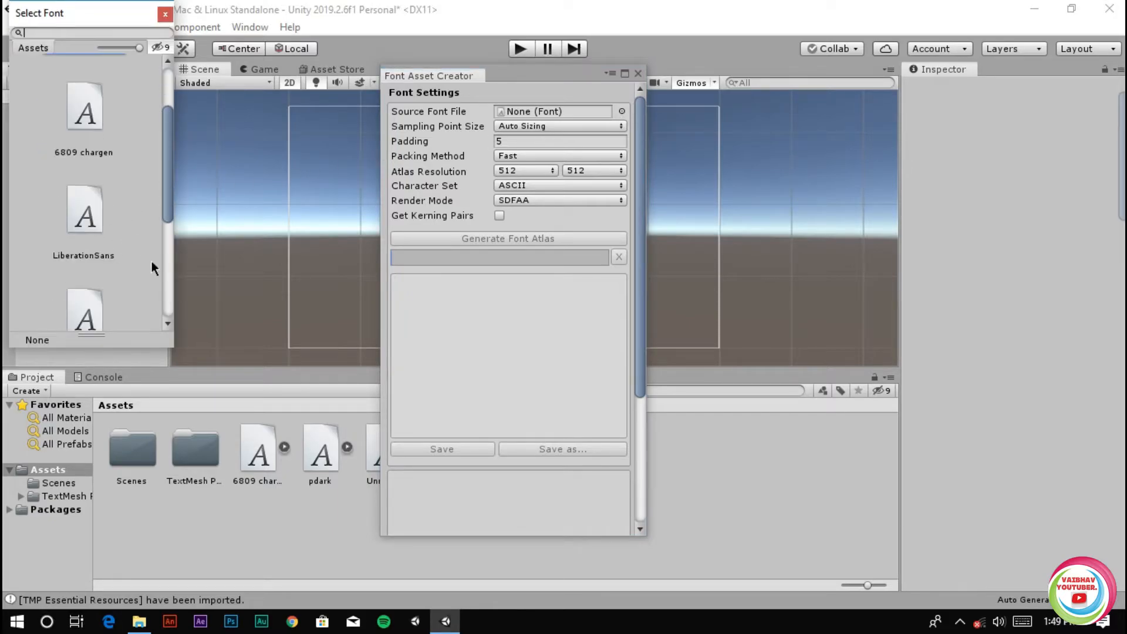
pyautogui.scroll(-1, 134, 270)
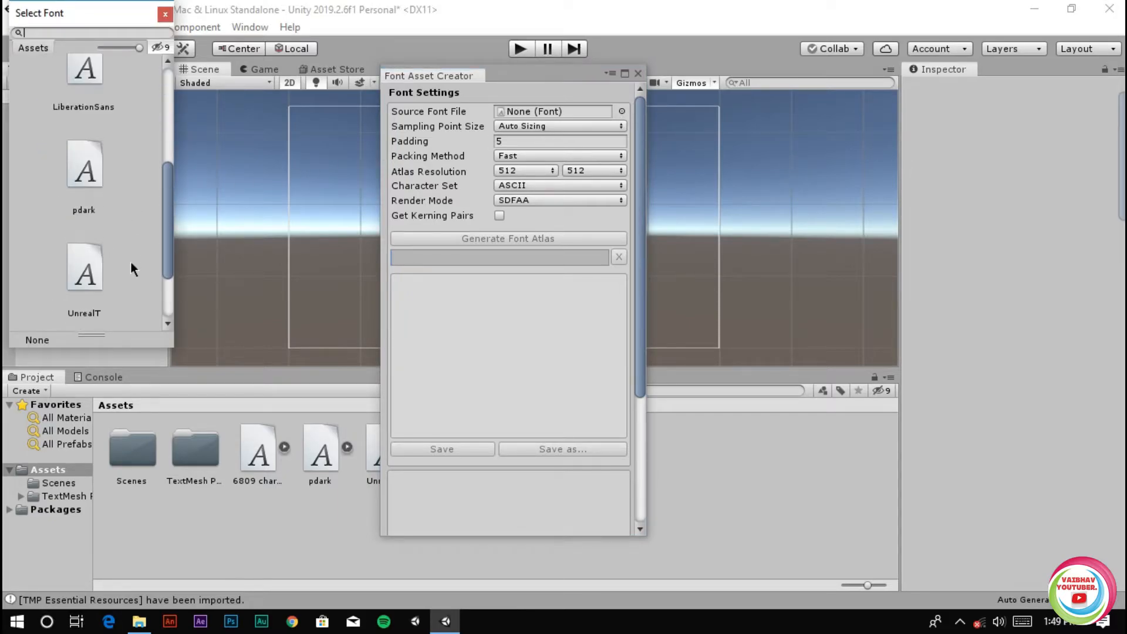
pyautogui.doubleClick(87, 185)
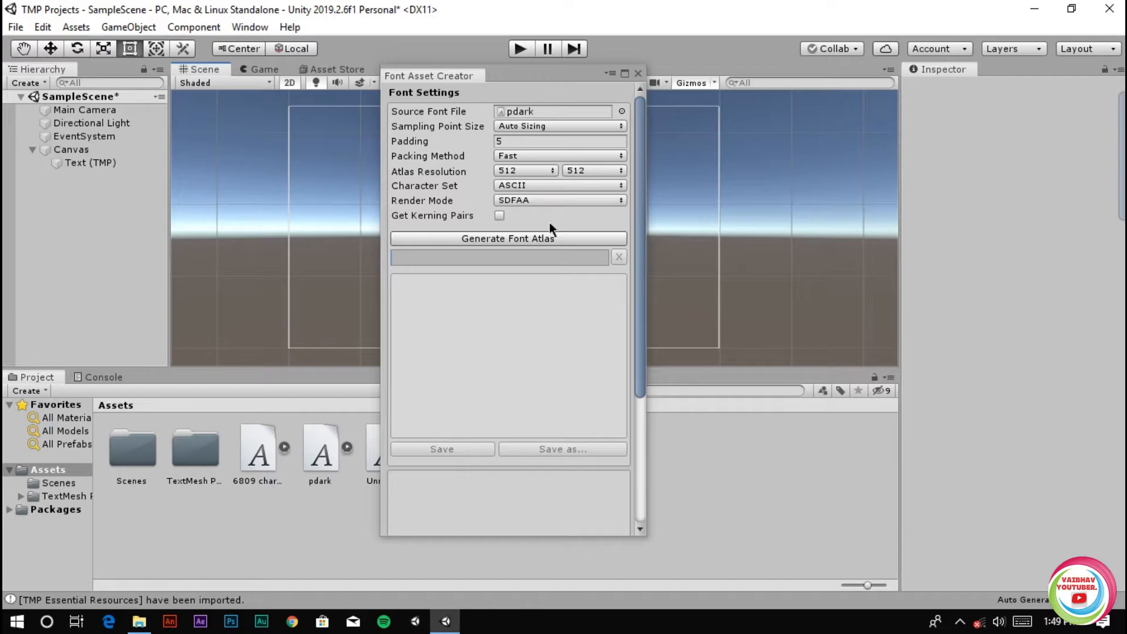
pyautogui.click(481, 240)
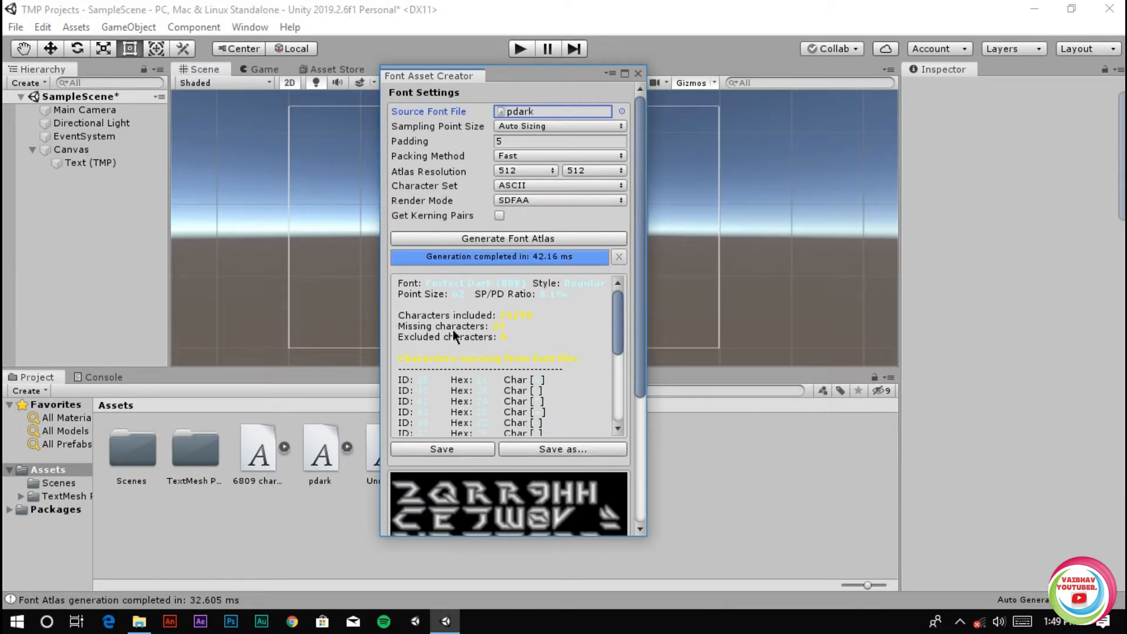
# - Save the generated font asset as pdark SDF.asset in a new folder named TMP Fonts inside Assets
pyautogui.scroll(-3, 535, 499)
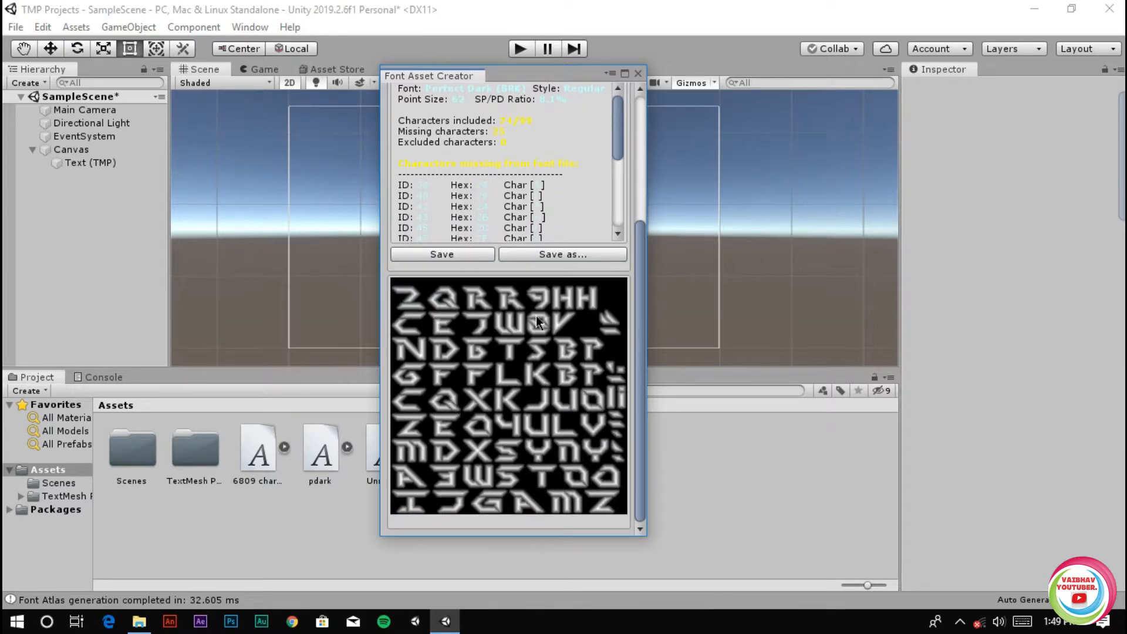
pyautogui.click(451, 354)
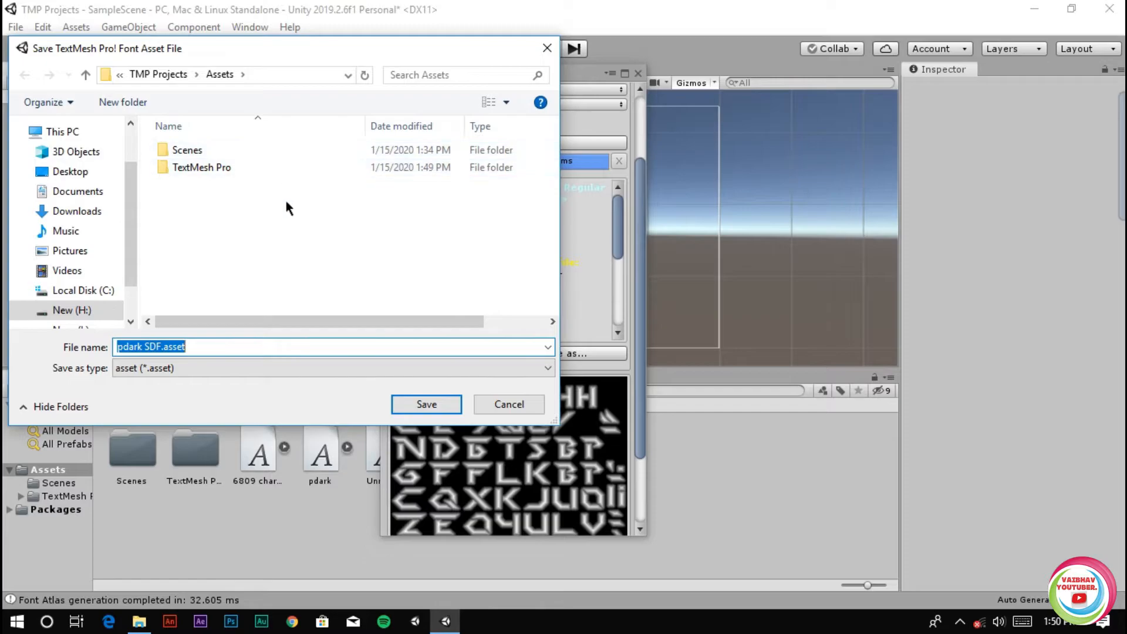
pyautogui.rightClick(218, 207)
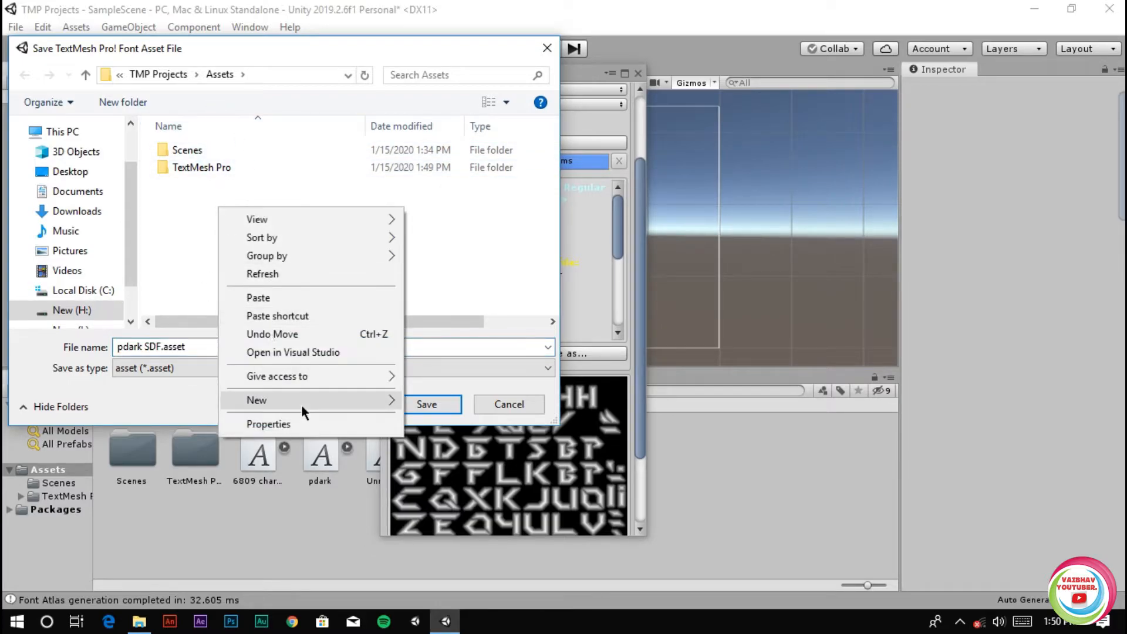
pyautogui.moveTo(352, 399)
pyautogui.click(457, 140)
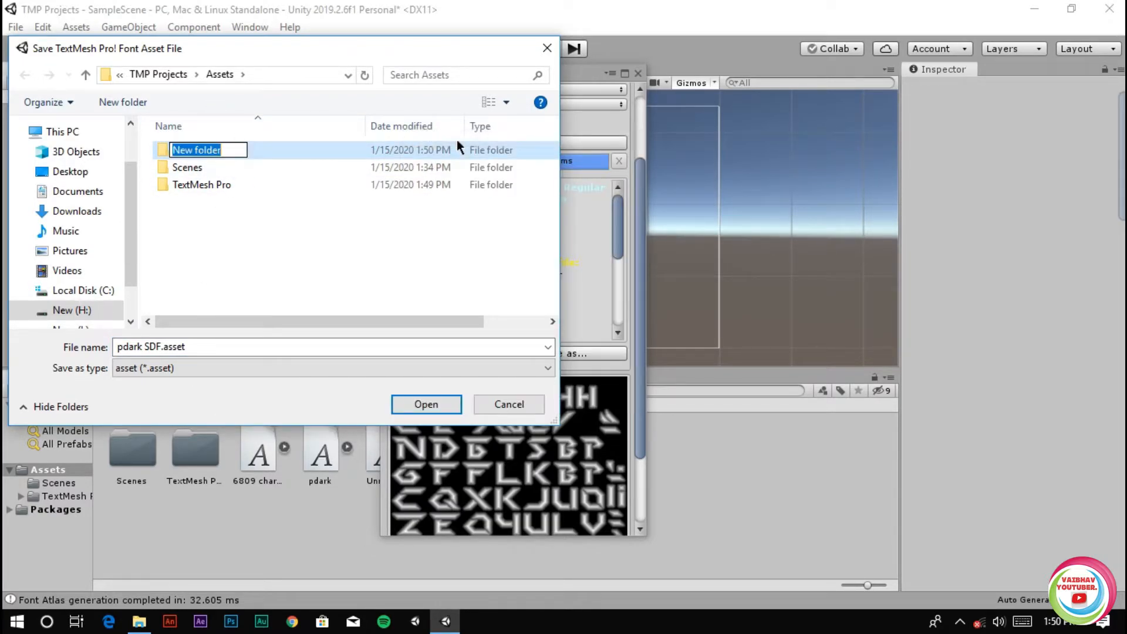
pyautogui.write('TMP')
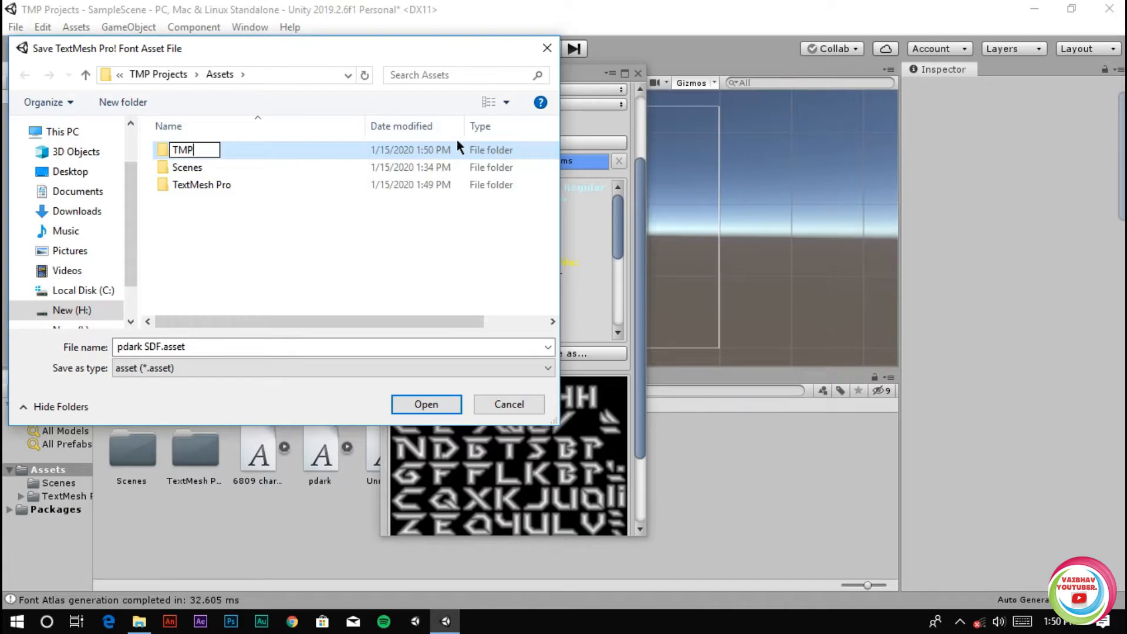
pyautogui.write(' Fion')
pyautogui.press('BackSpace')
pyautogui.press('BackSpace')
pyautogui.press('BackSpace')
pyautogui.write('onts')
pyautogui.press('Return')
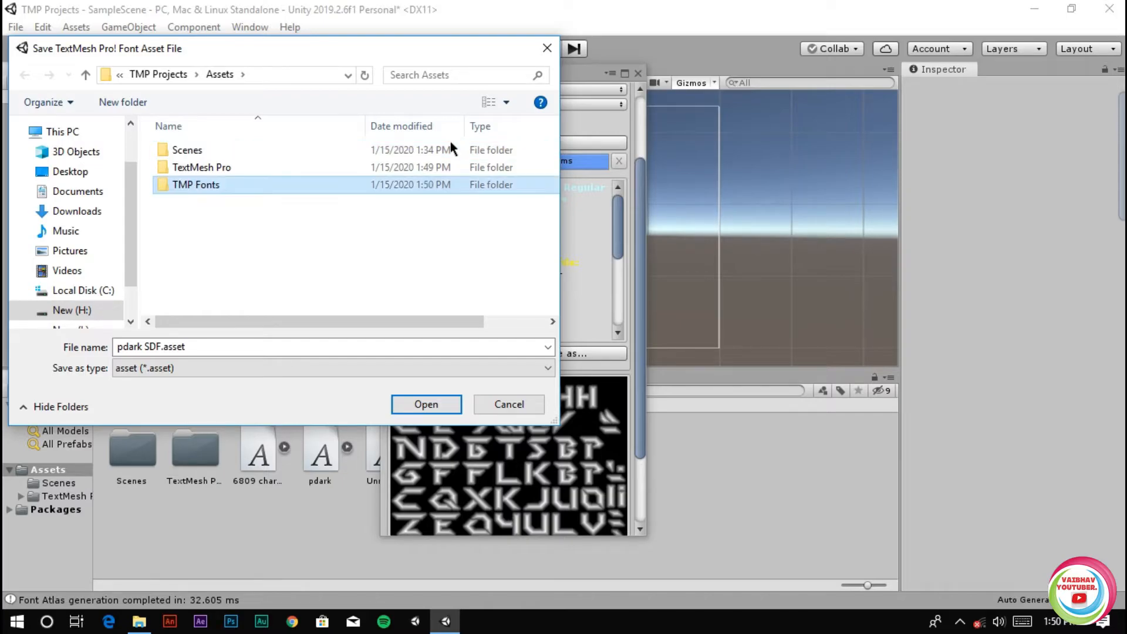
pyautogui.click(426, 405)
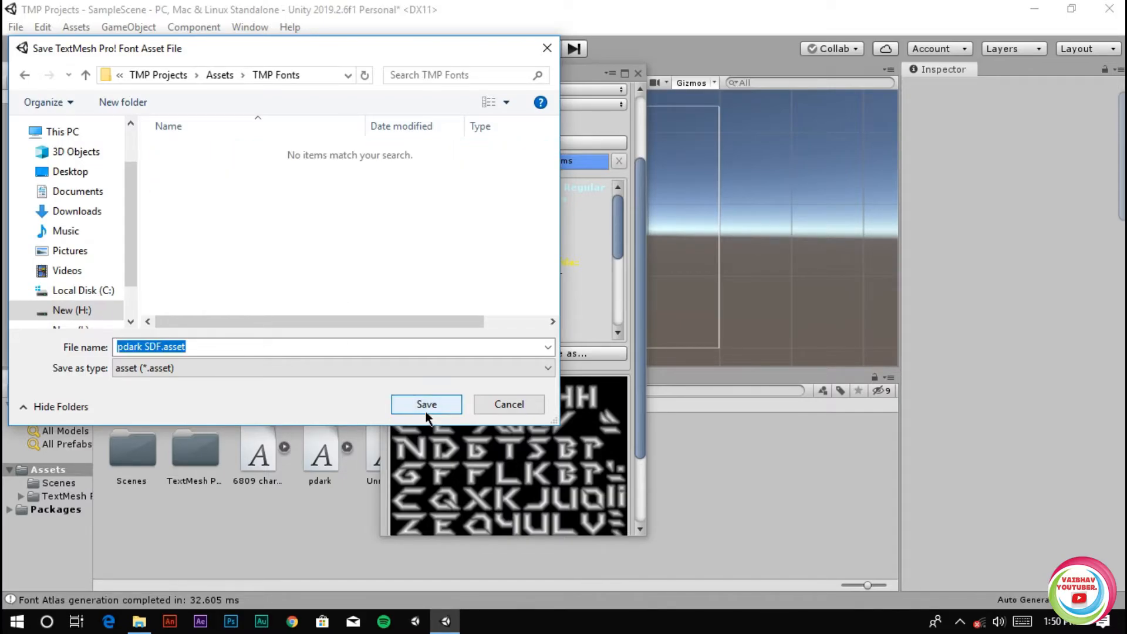
pyautogui.click(426, 405)
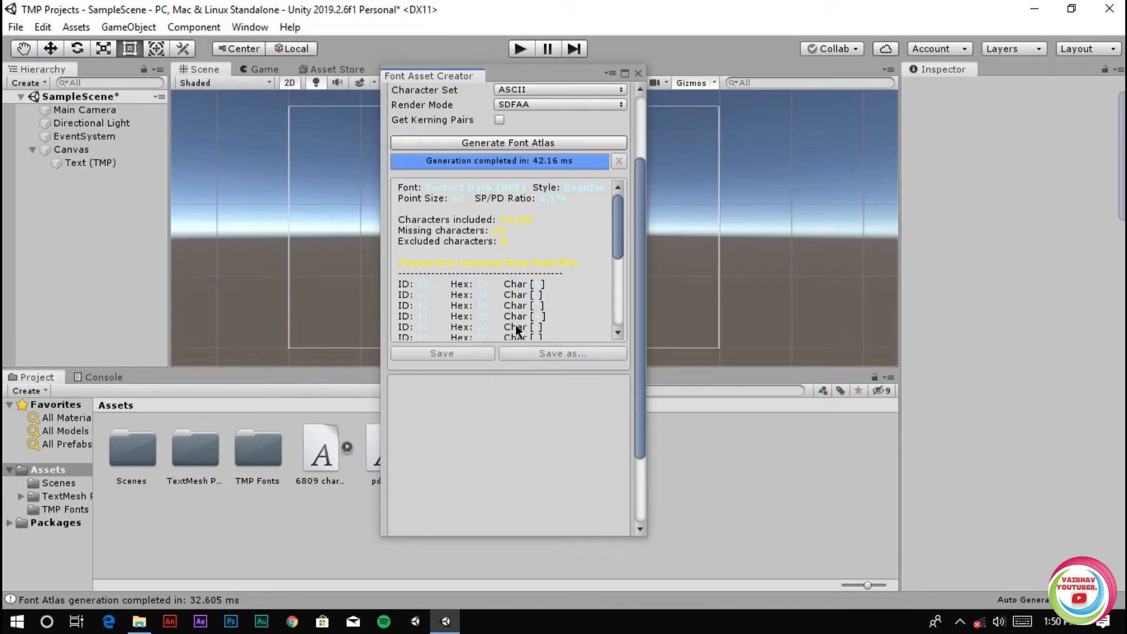
# - Change the source font file to UnrealT and generate its font atlas
pyautogui.scroll(3, 604, 148)
pyautogui.click(621, 111)
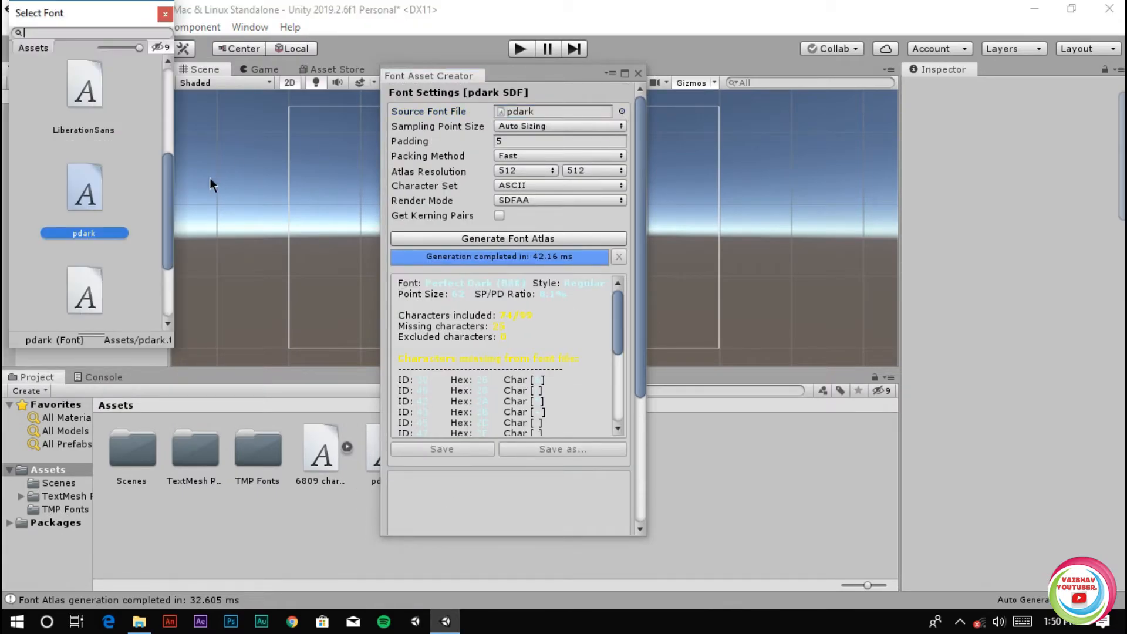
pyautogui.doubleClick(90, 236)
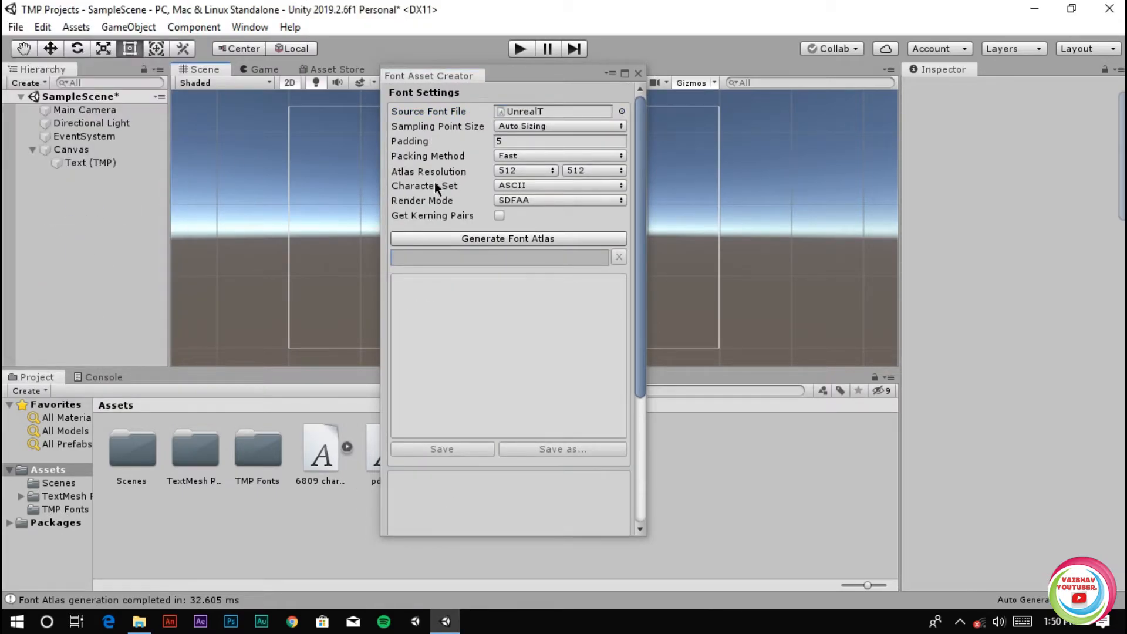
pyautogui.click(502, 241)
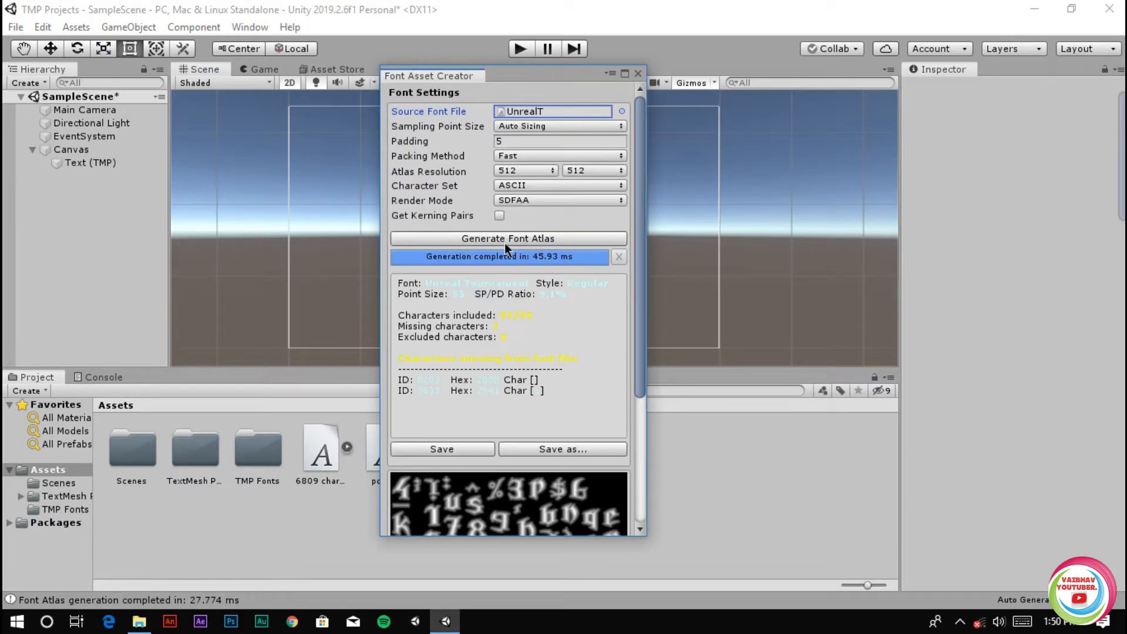
# - Save the generated font asset as UnrealT SDF.asset in the TMP Fonts folder and close the Font Asset Creator
pyautogui.click(442, 450)
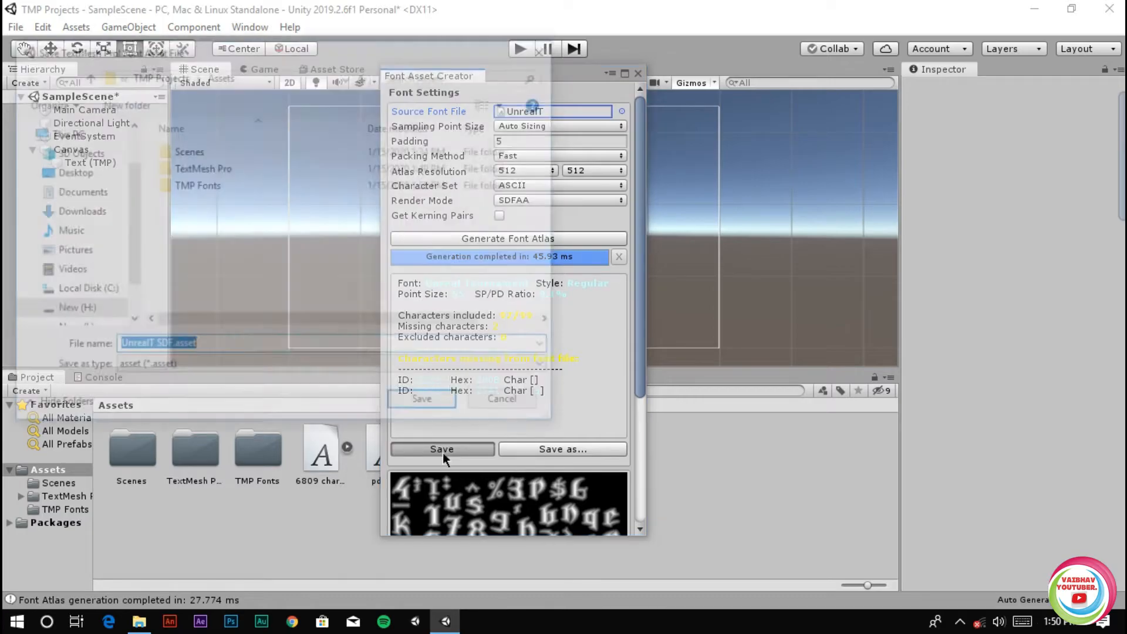
pyautogui.click(228, 185)
pyautogui.click(447, 406)
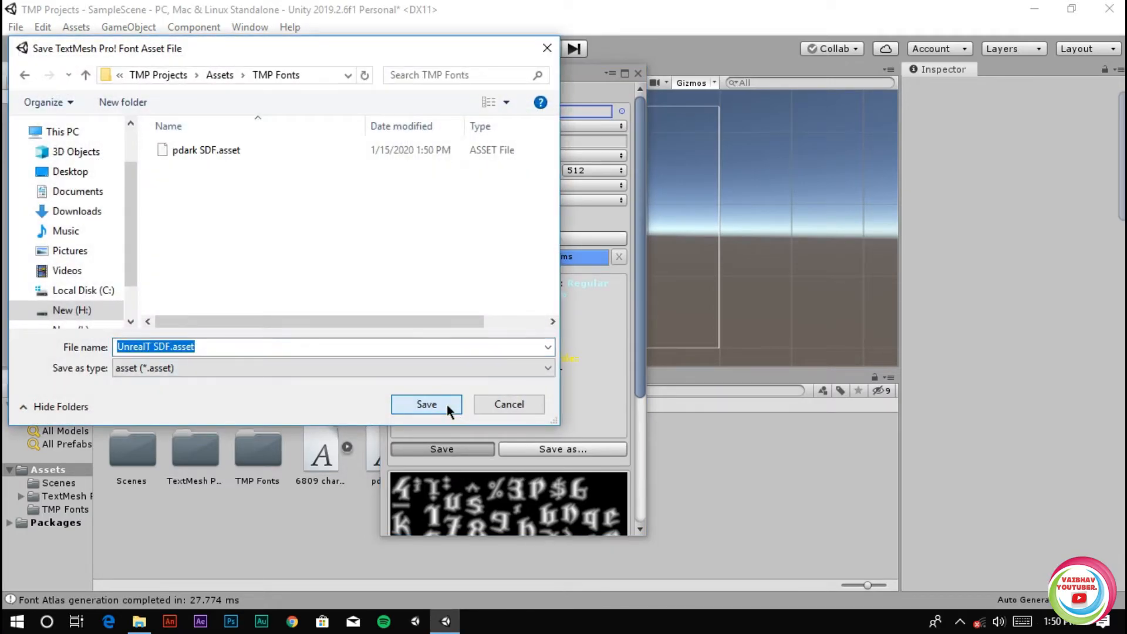
pyautogui.click(446, 405)
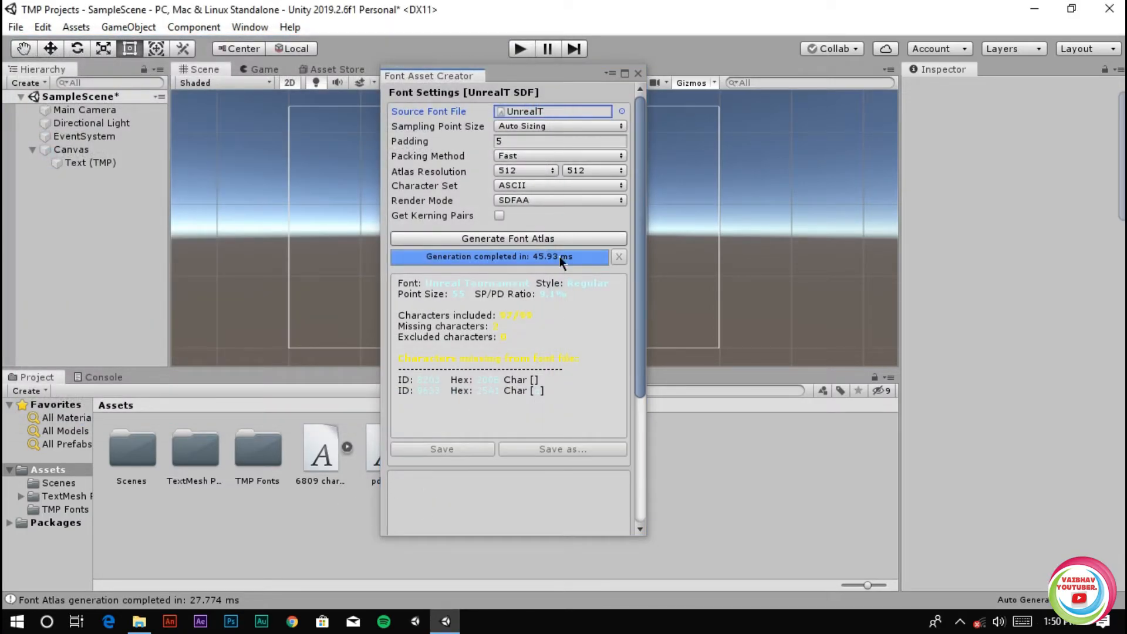
pyautogui.click(638, 72)
# - Open the TMP Fonts folder and inspect the pdark SDF and UnrealT SDF font assets
pyautogui.doubleClick(270, 446)
pyautogui.click(138, 494)
pyautogui.click(139, 462)
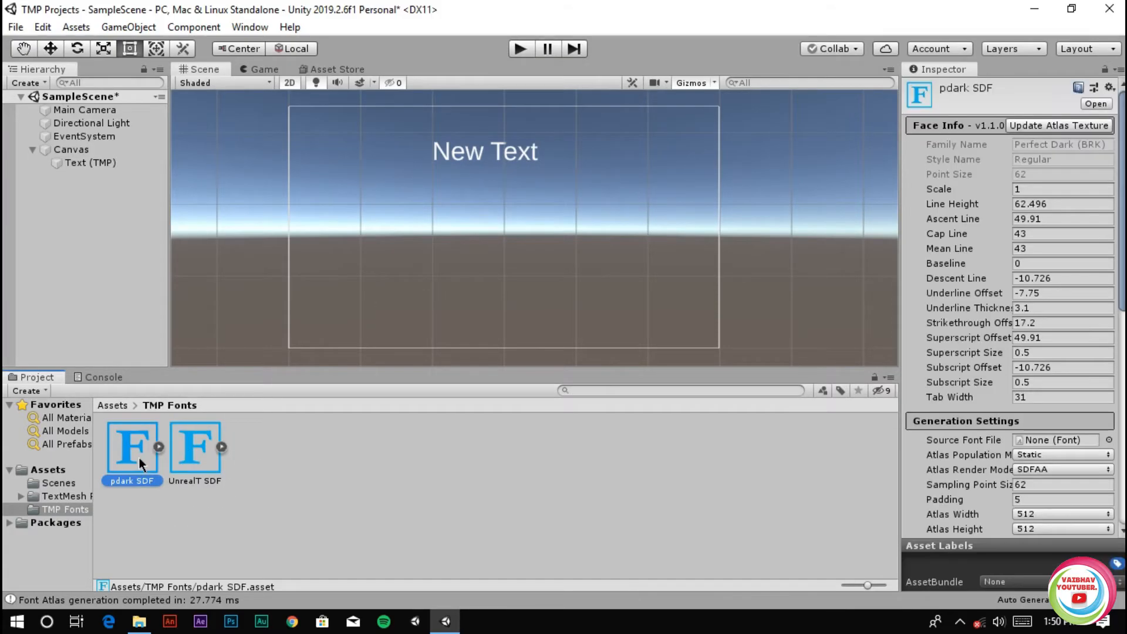
pyautogui.click(191, 465)
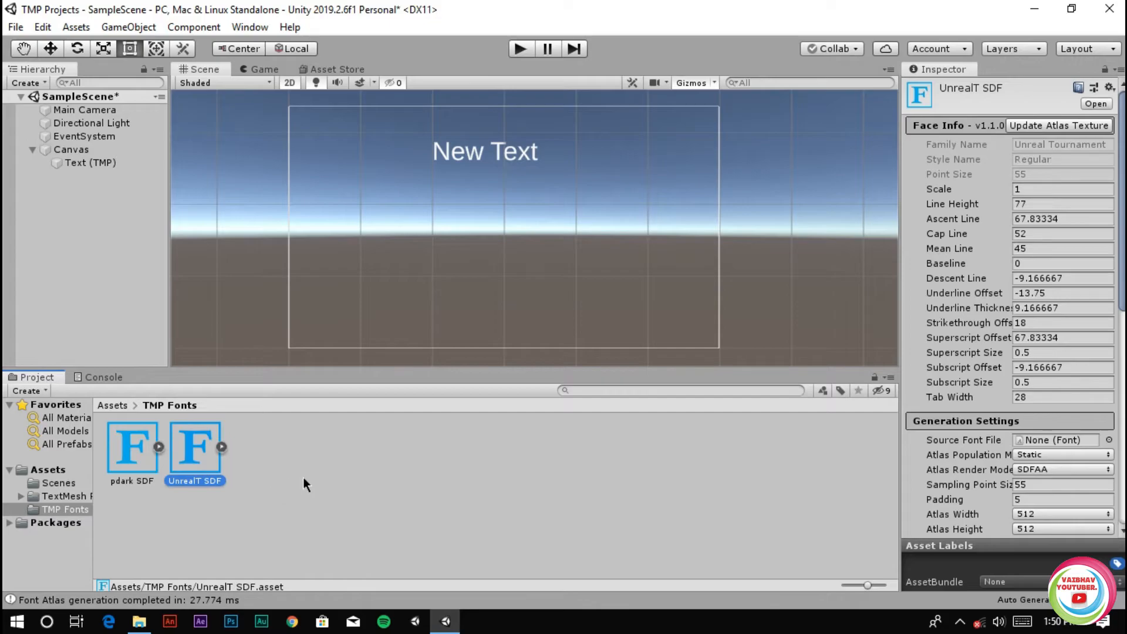
pyautogui.click(329, 471)
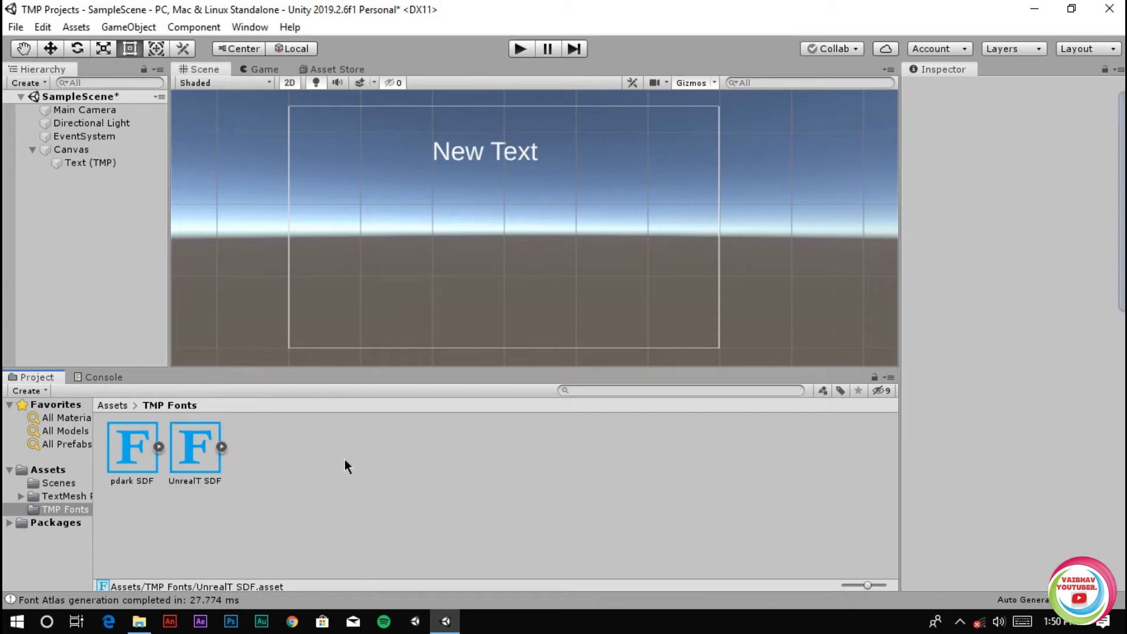
# - Assign pdark SDF as the font asset of Text (TMP) and widen its text box symmetrically to fit the text on one line
pyautogui.click(118, 163)
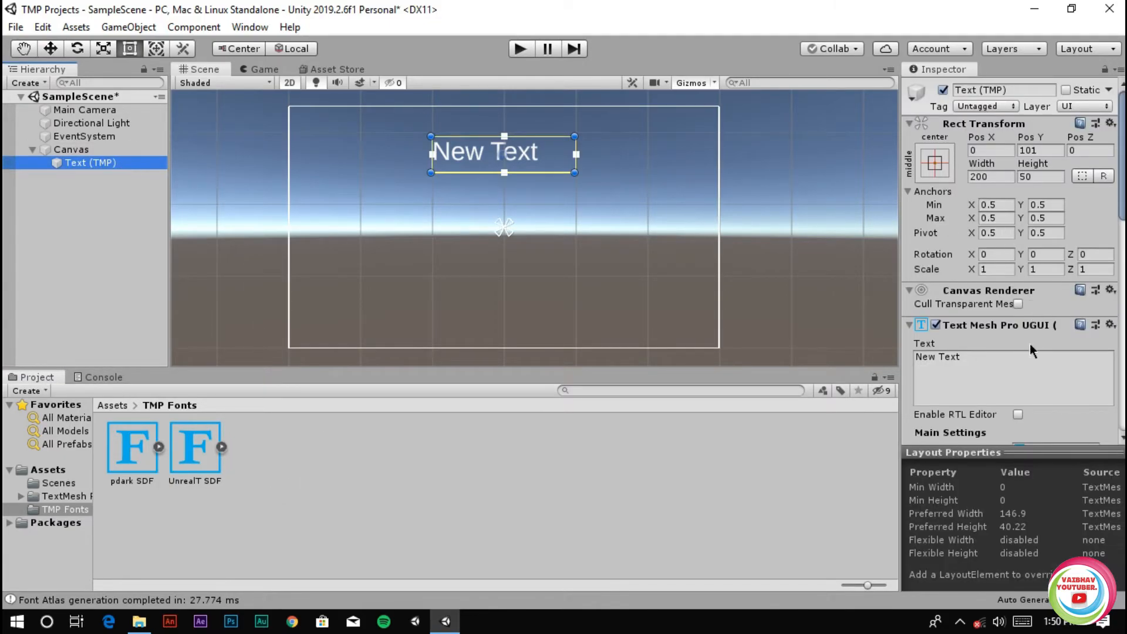
pyautogui.scroll(-3, 1033, 349)
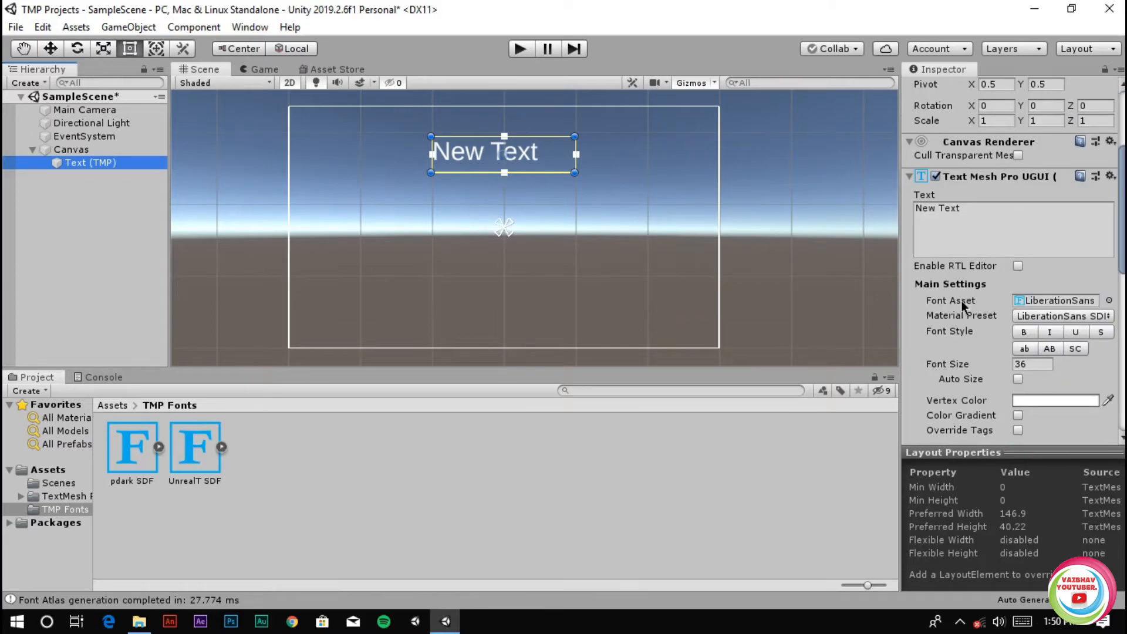
pyautogui.click(1109, 300)
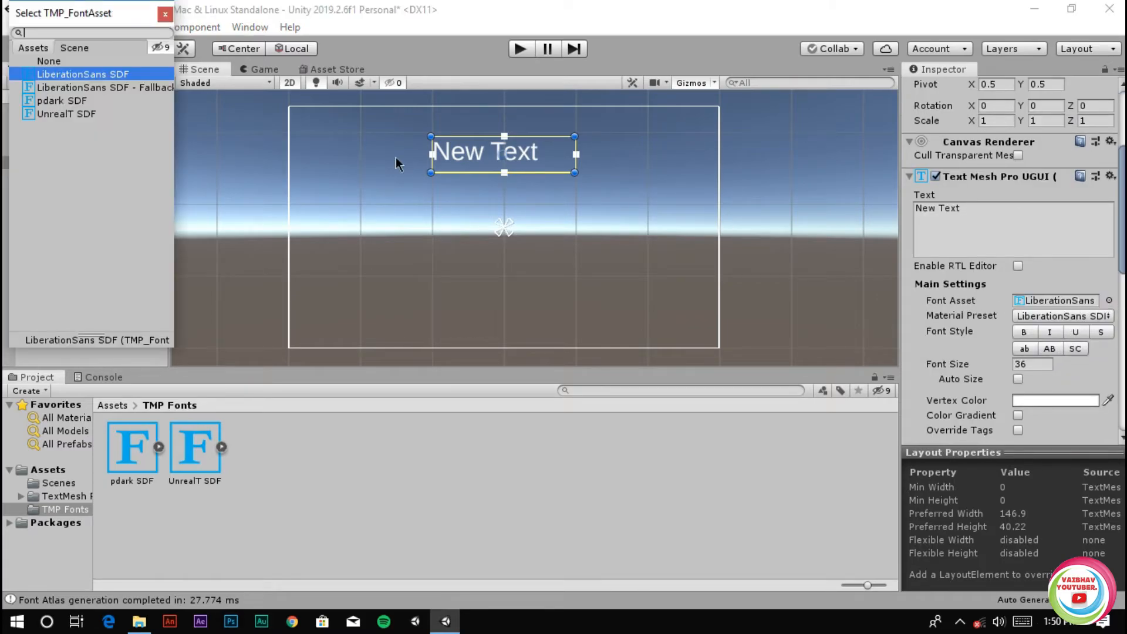
pyautogui.click(71, 101)
pyautogui.doubleClick(71, 101)
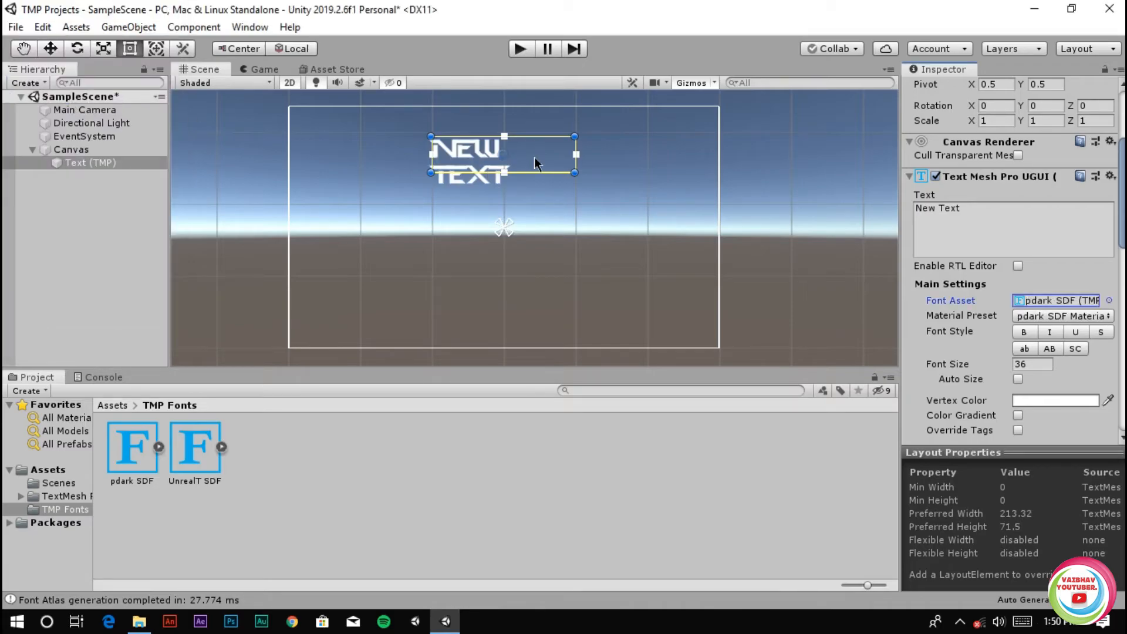
pyautogui.moveTo(578, 175)
pyautogui.keyDown('alt'); pyautogui.mouseDown()
pyautogui.moveTo(580, 159)
pyautogui.moveTo(611, 154)
pyautogui.moveTo(589, 168)
pyautogui.moveTo(517, 158)
pyautogui.moveTo(599, 172)
pyautogui.mouseUp(); pyautogui.keyUp('alt')
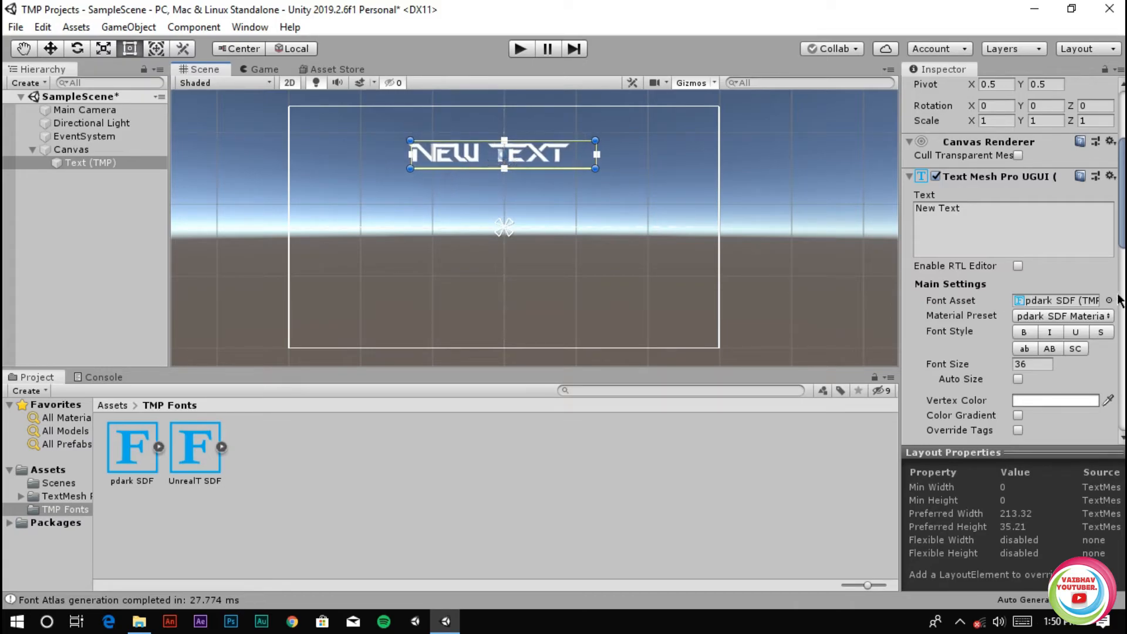
# - Change the text's font asset to UnrealT SDF and make its box narrower and slightly taller to fit the text
pyautogui.click(1109, 299)
pyautogui.doubleClick(107, 115)
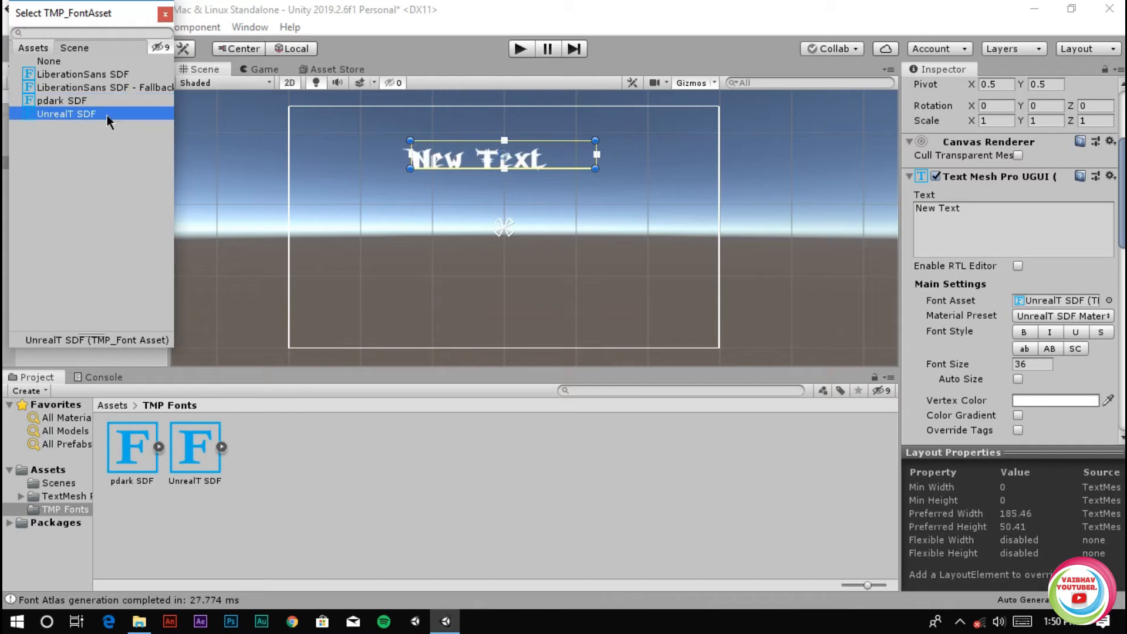
pyautogui.moveTo(593, 169); pyautogui.dragTo(550, 179)
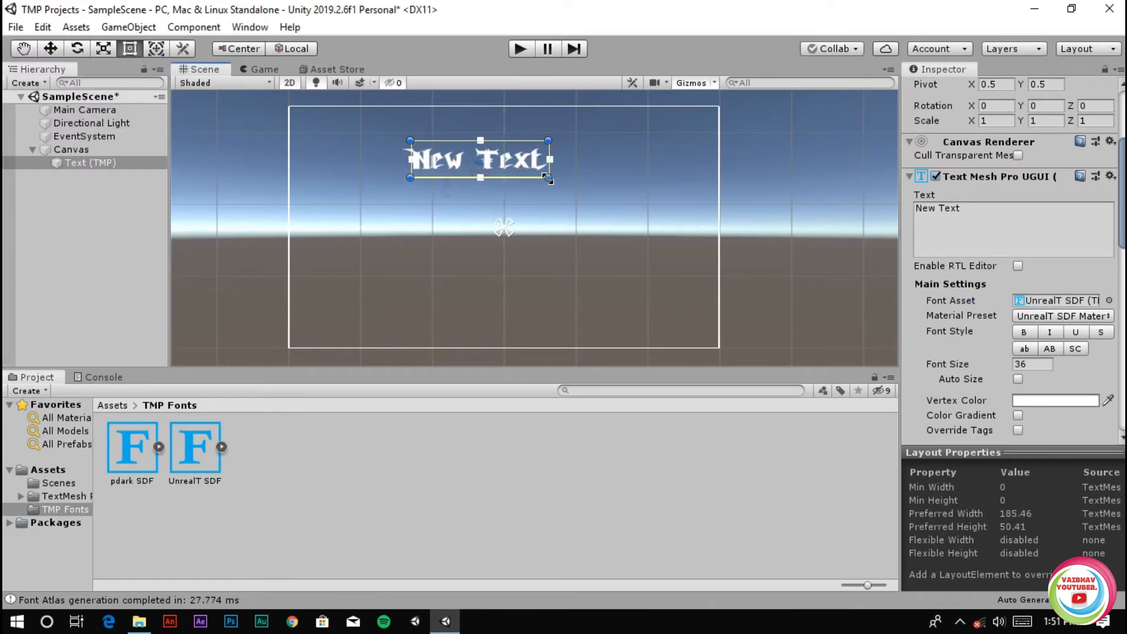